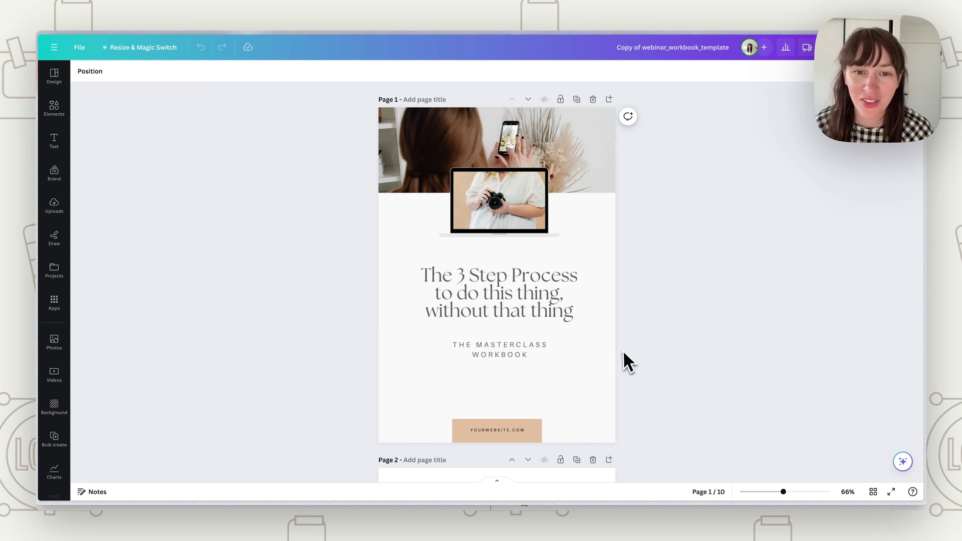
- Scroll the Canva workbook down to page 4, the Common Mistakes page
scroll(623, 353, down, 15)
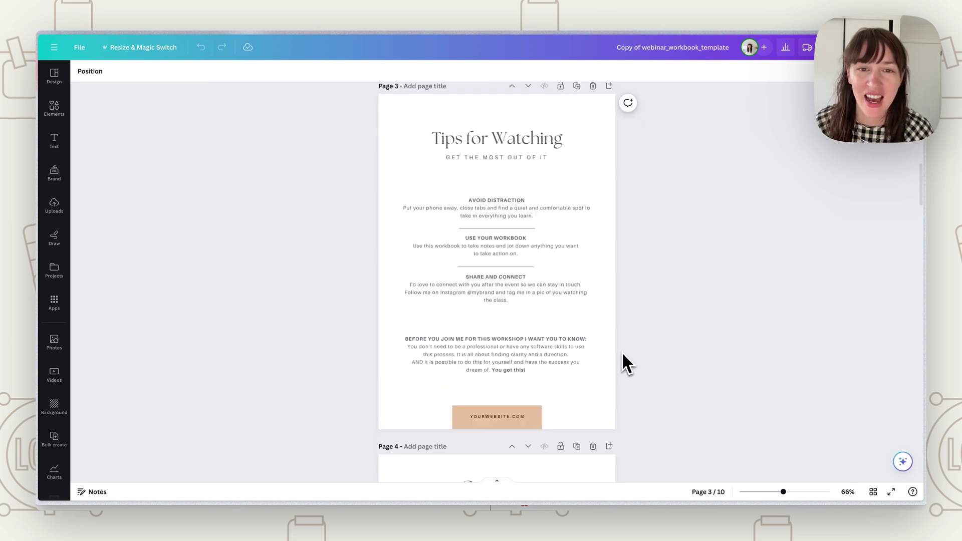
scroll(622, 354, down, 5)
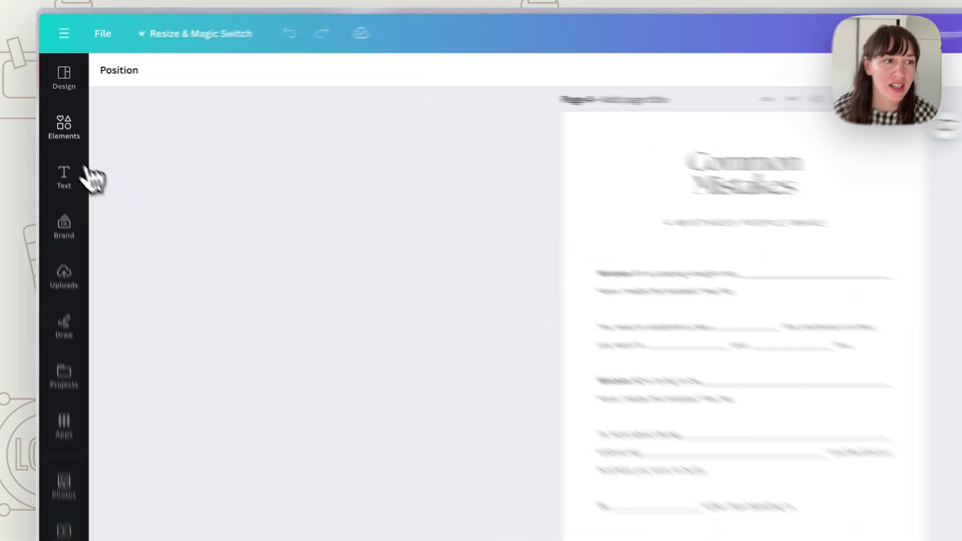
- Add a trial line above Mistake #2, style and lengthen it, then delete it
click(54, 108)
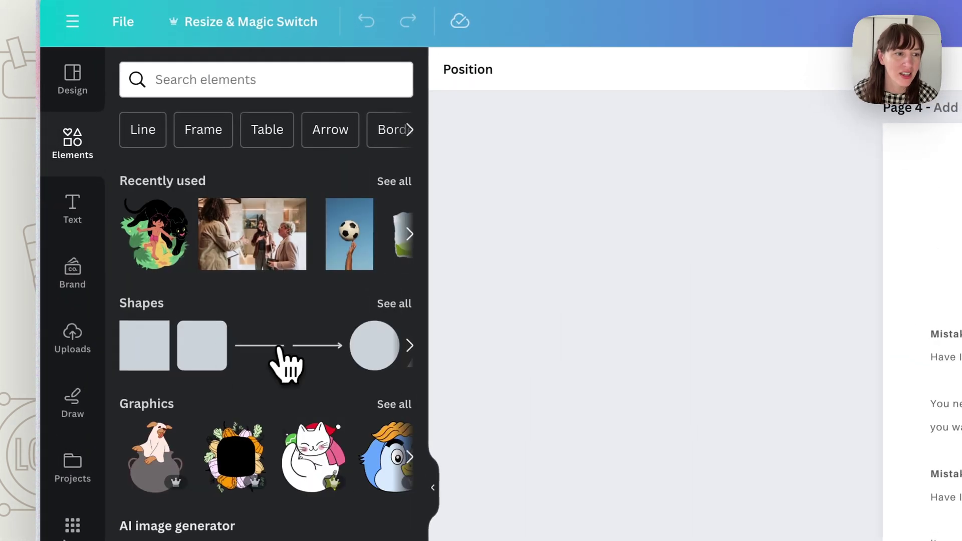
click(273, 351)
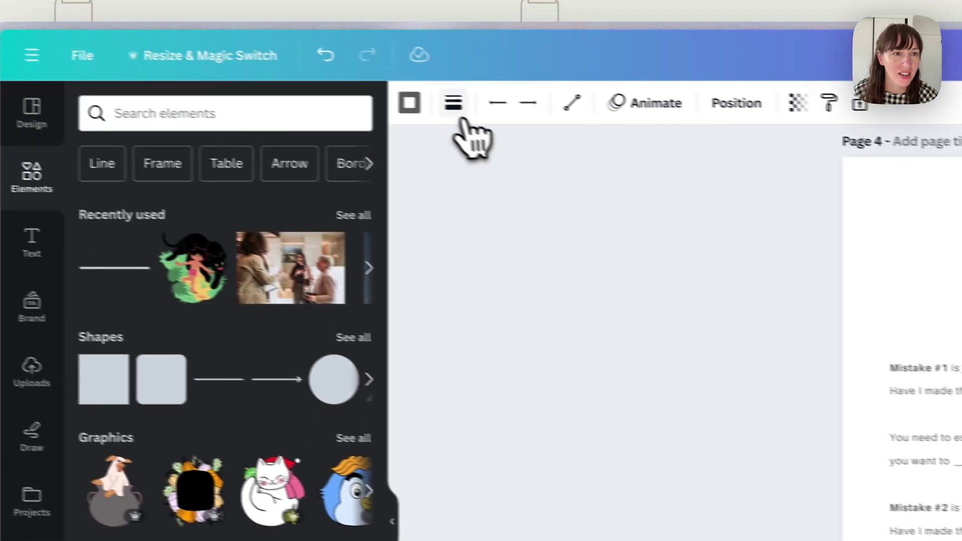
click(491, 71)
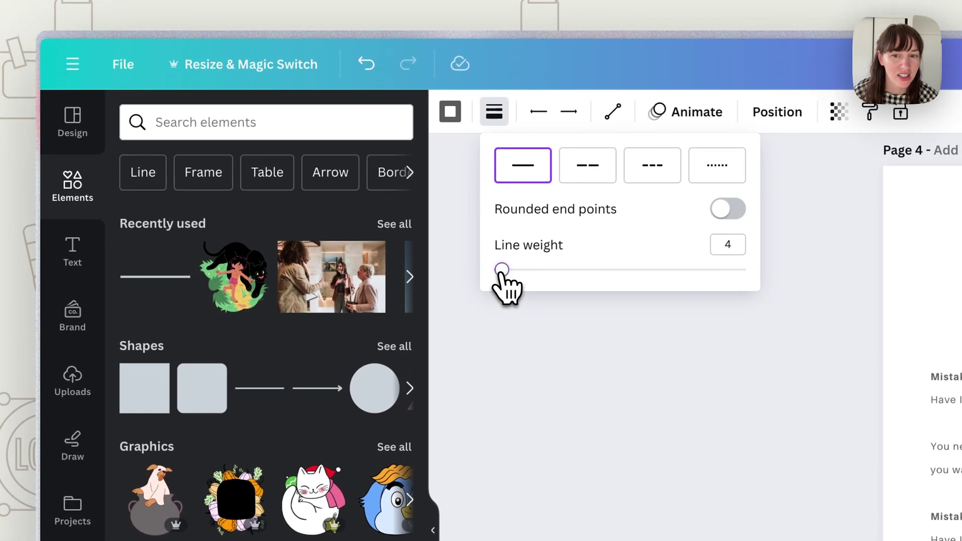
click(450, 111)
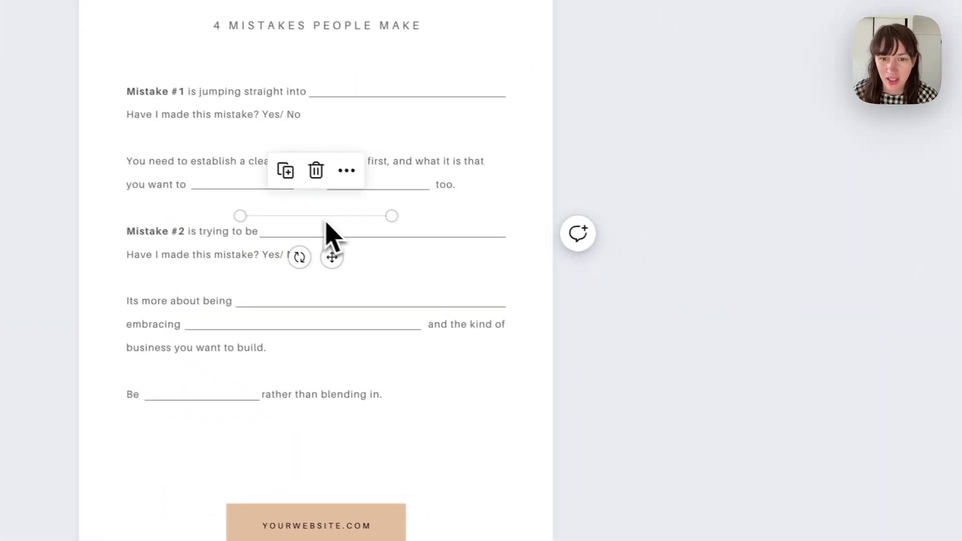
drag(274, 200, 417, 209)
click(712, 356)
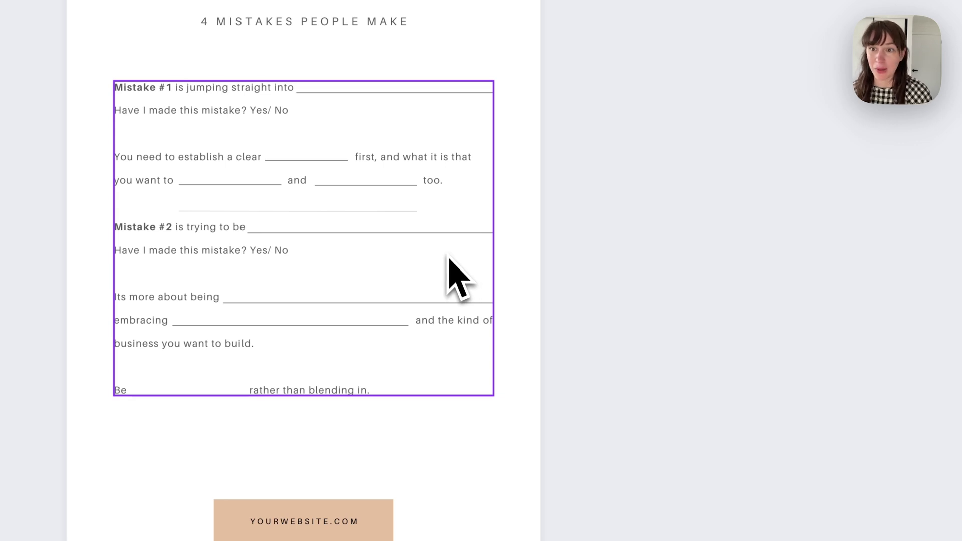
click(364, 221)
key(Delete)
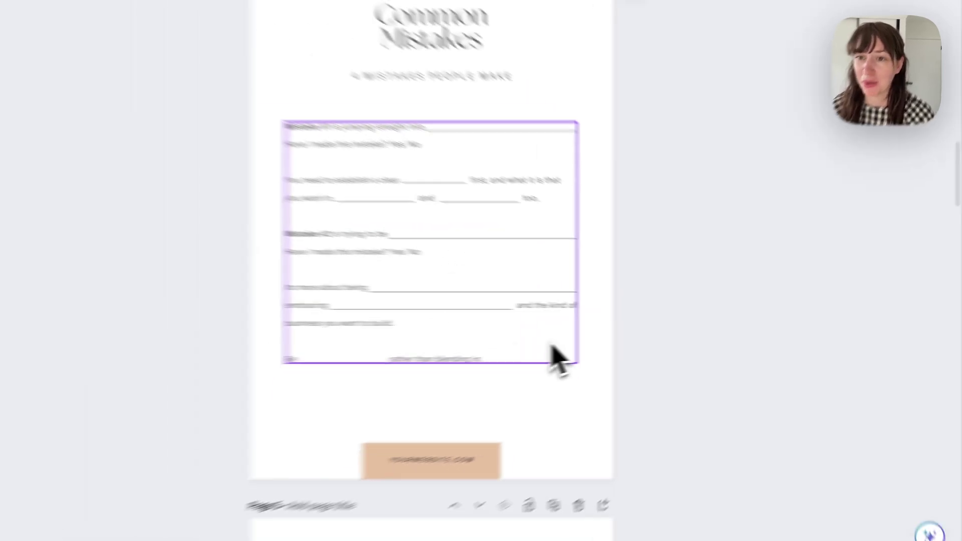
- Place a square on page 5's NOTES box and widen it into a bar for pink fill
scroll(466, 360, down, 5)
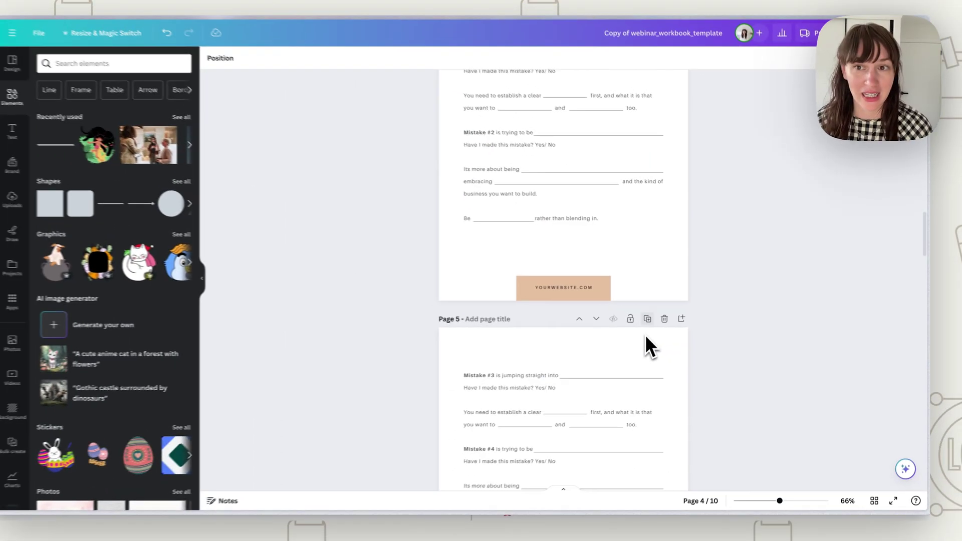
scroll(644, 335, down, 6)
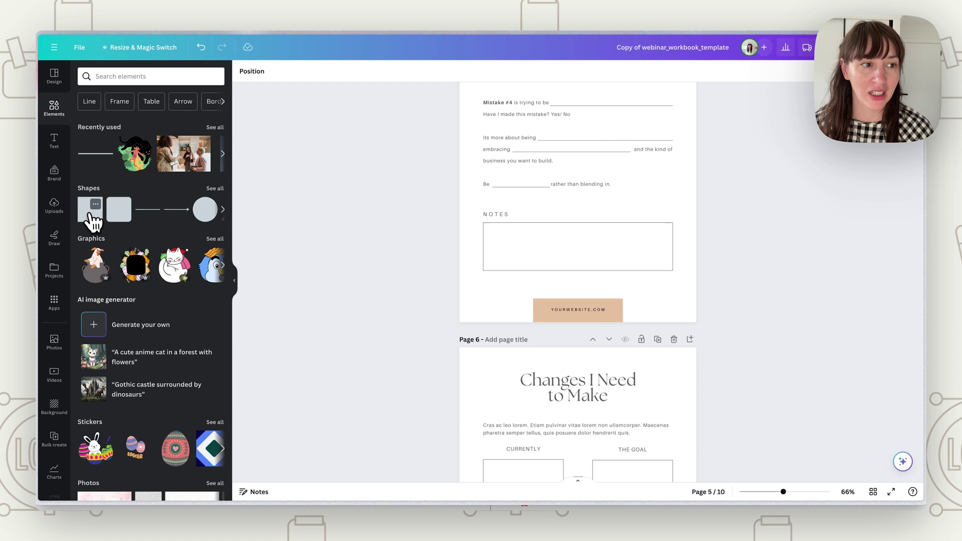
drag(91, 220, 543, 226)
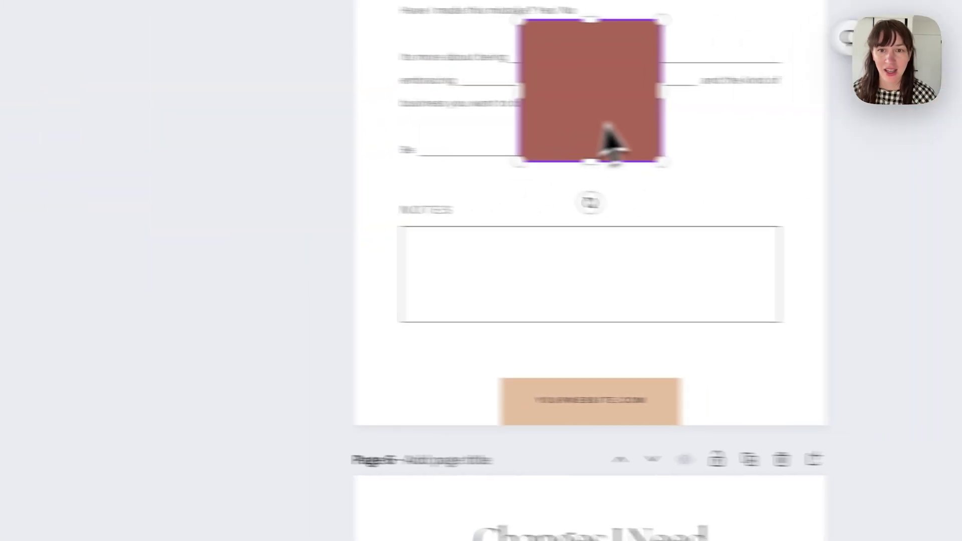
drag(418, 231, 413, 256)
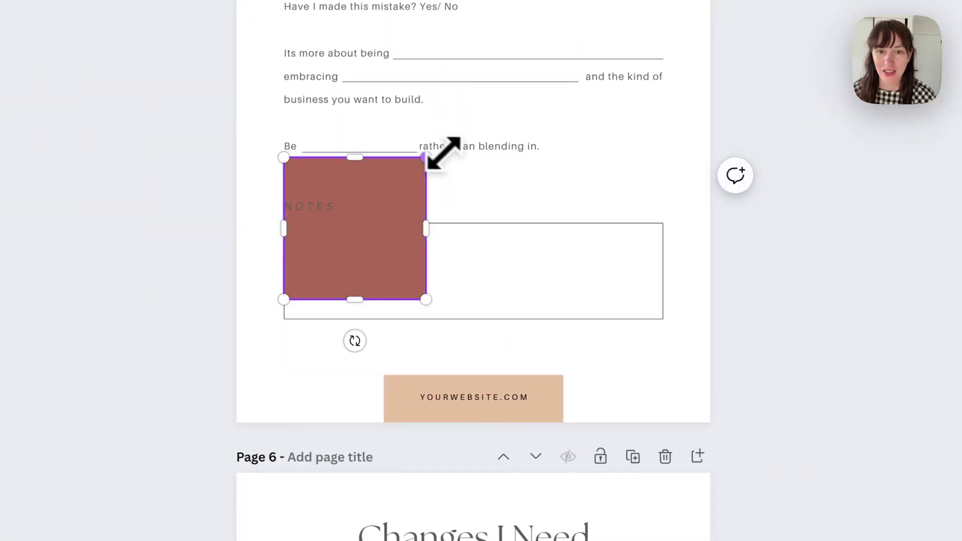
drag(426, 156, 663, 205)
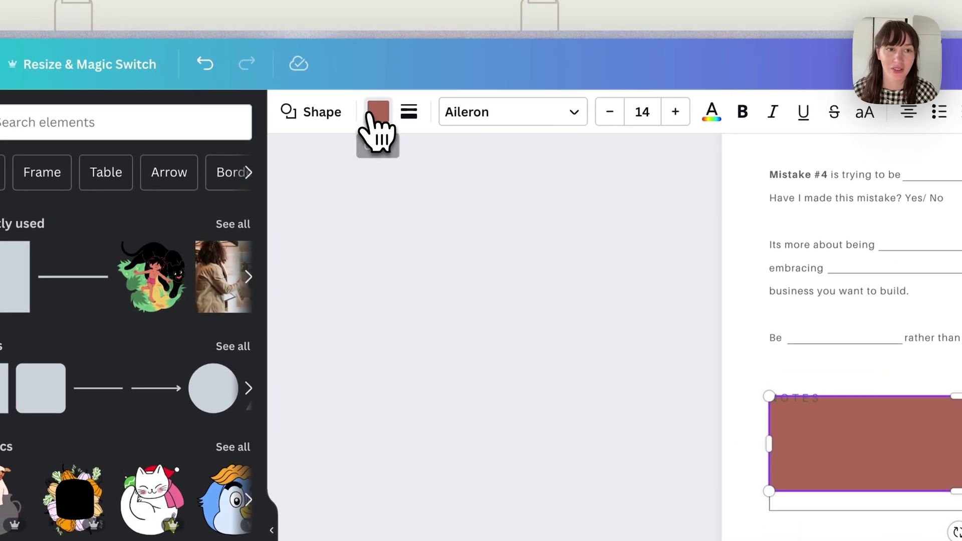
click(302, 84)
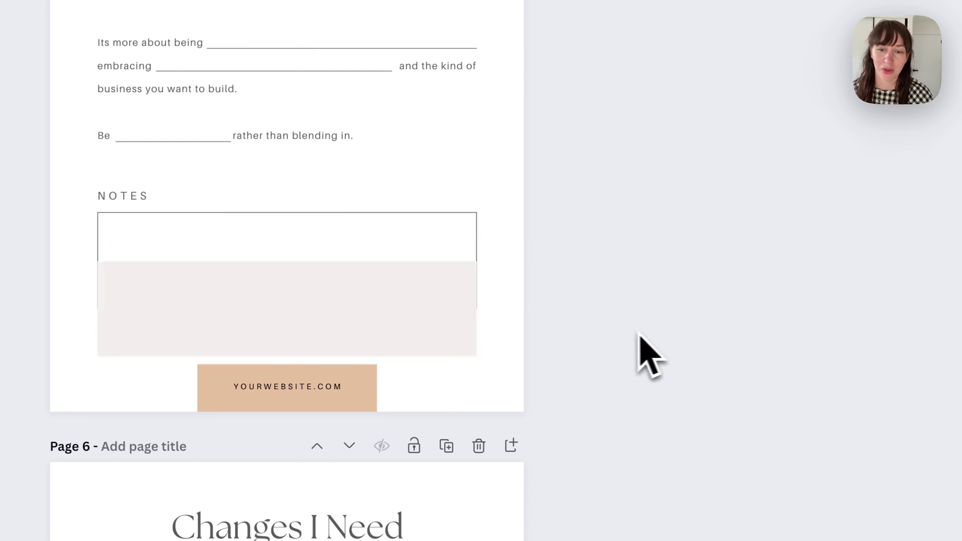
- Give the pink rectangle a thin solid dark grey border and change its fill colour
click(381, 300)
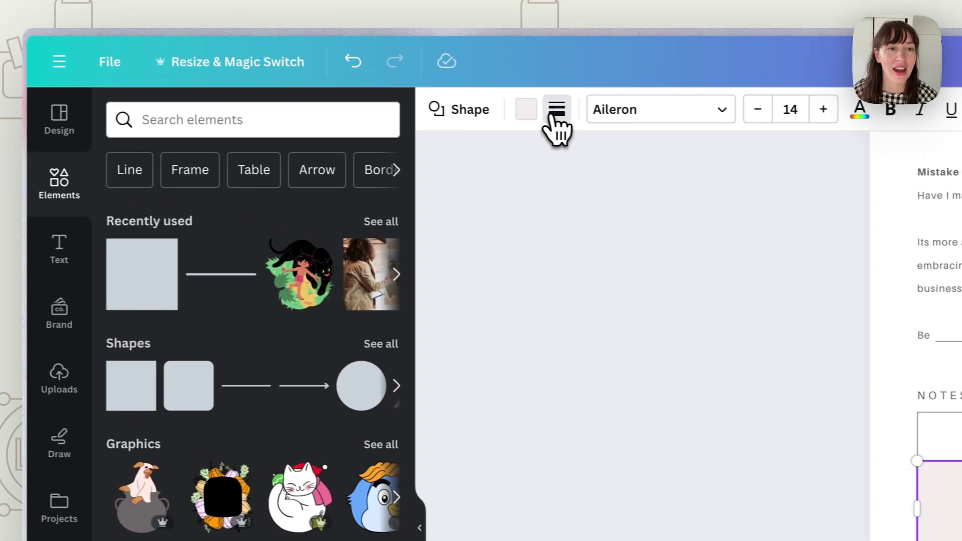
click(556, 109)
drag(556, 226, 562, 225)
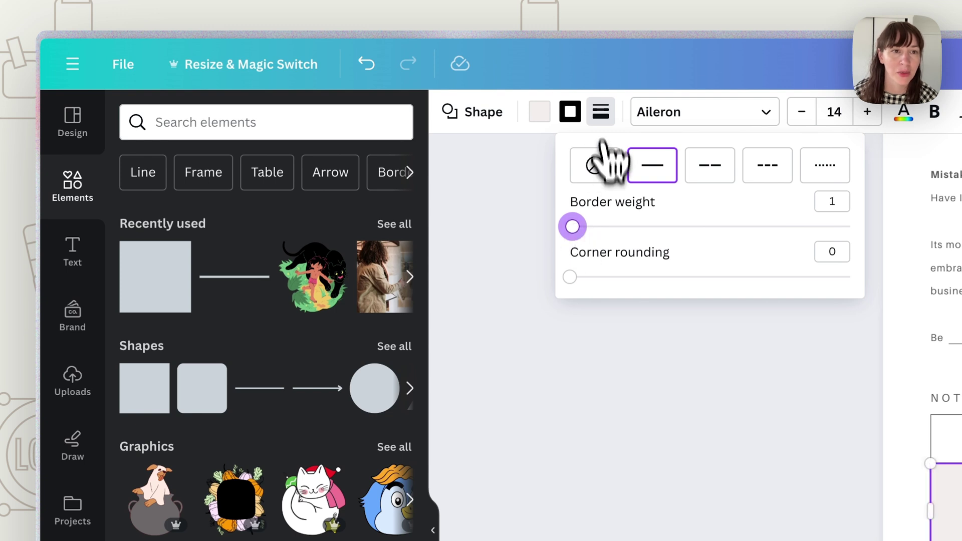
click(570, 111)
click(258, 229)
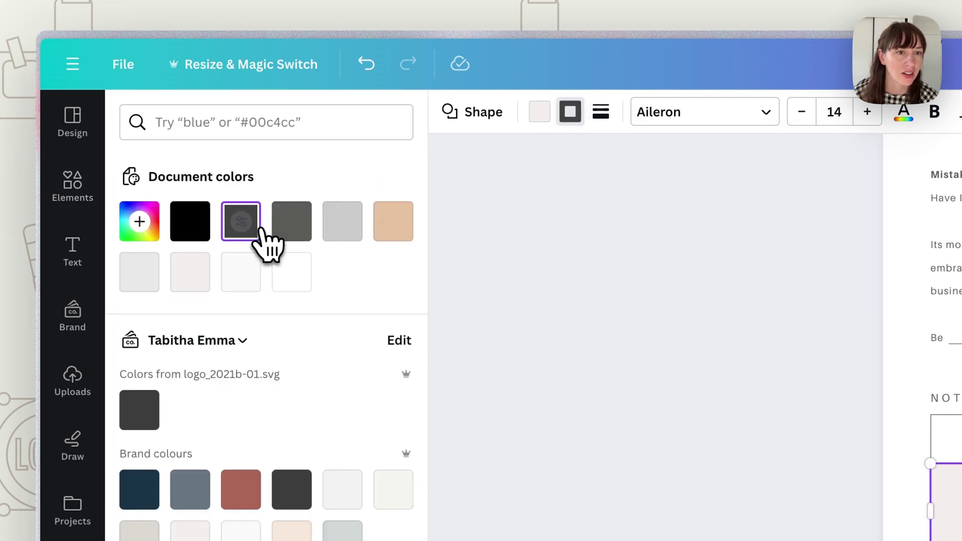
click(531, 114)
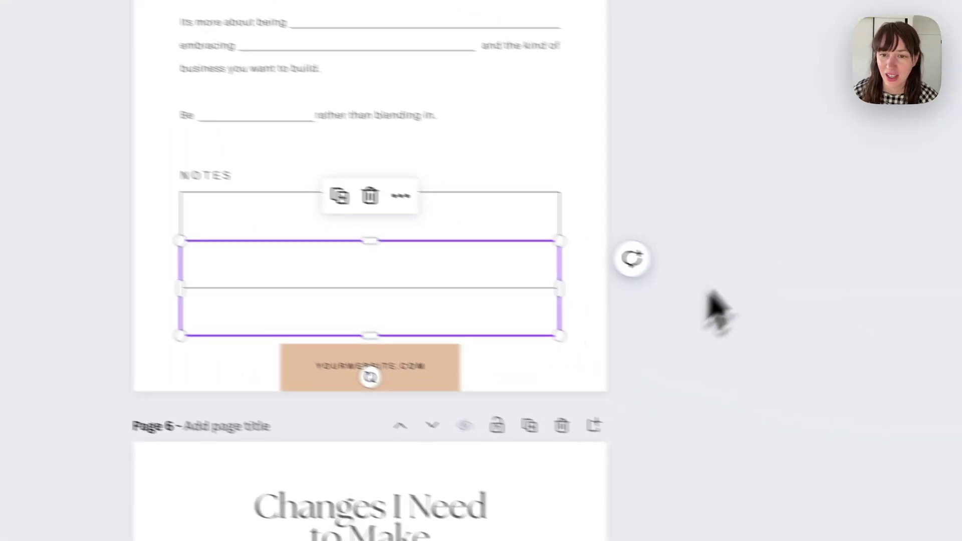
- Shorten the rectangle from its top edge so it sits below the NOTES box
drag(401, 240, 401, 274)
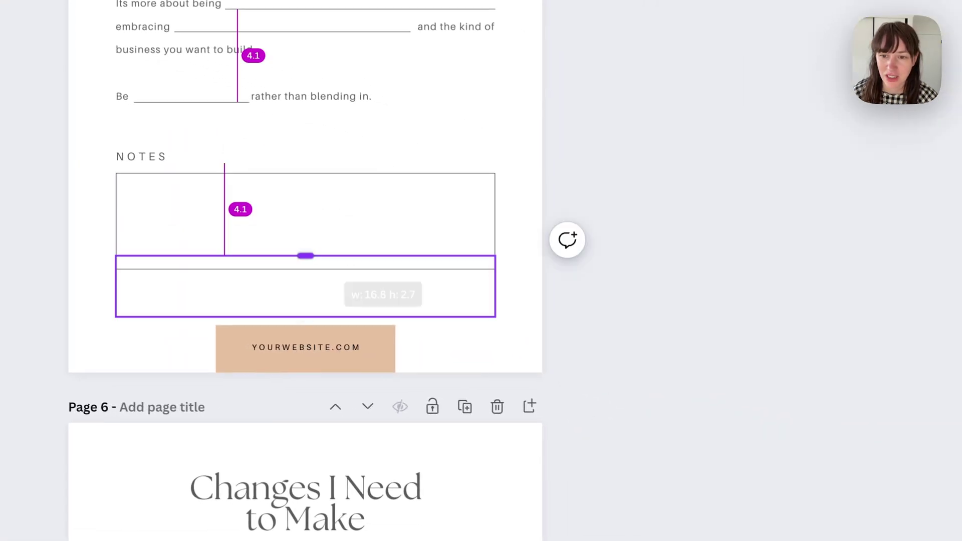
drag(305, 255, 313, 279)
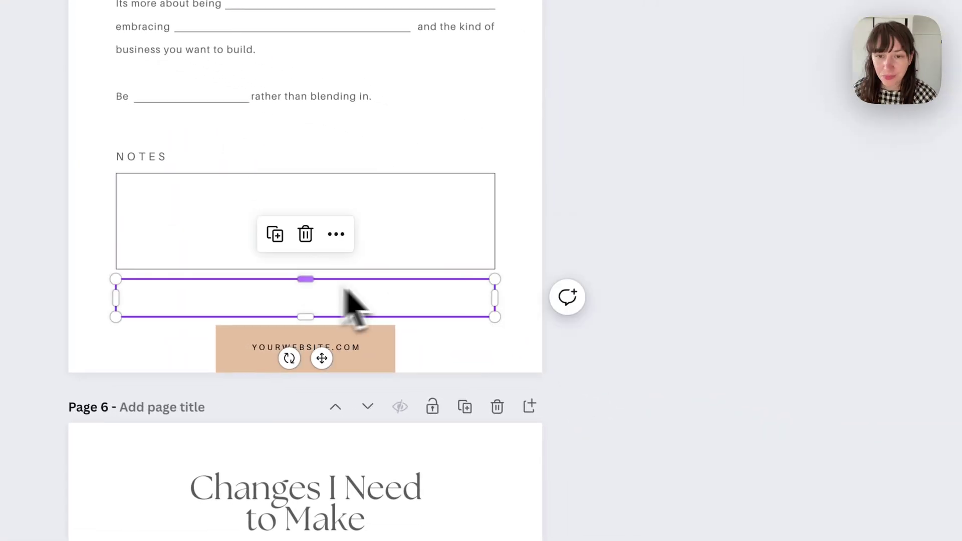
click(571, 303)
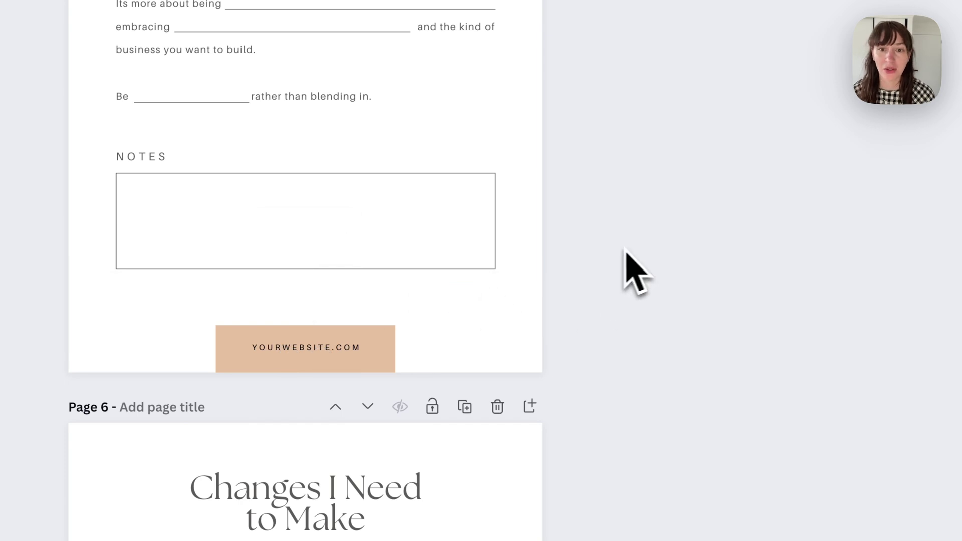
click(326, 254)
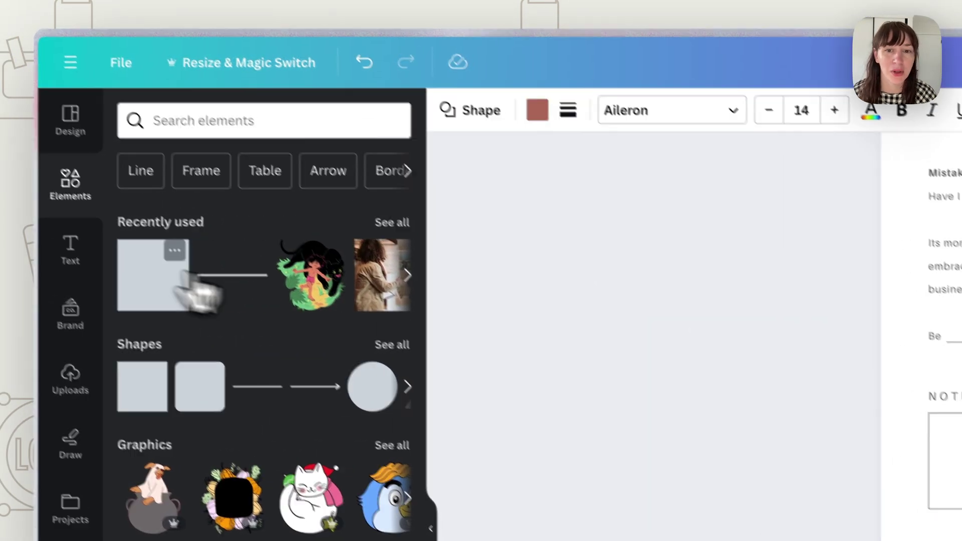
- Replace the blank line after 'Be' with a thin bar sized to fit the blank
drag(200, 298, 751, 258)
drag(622, 161, 606, 274)
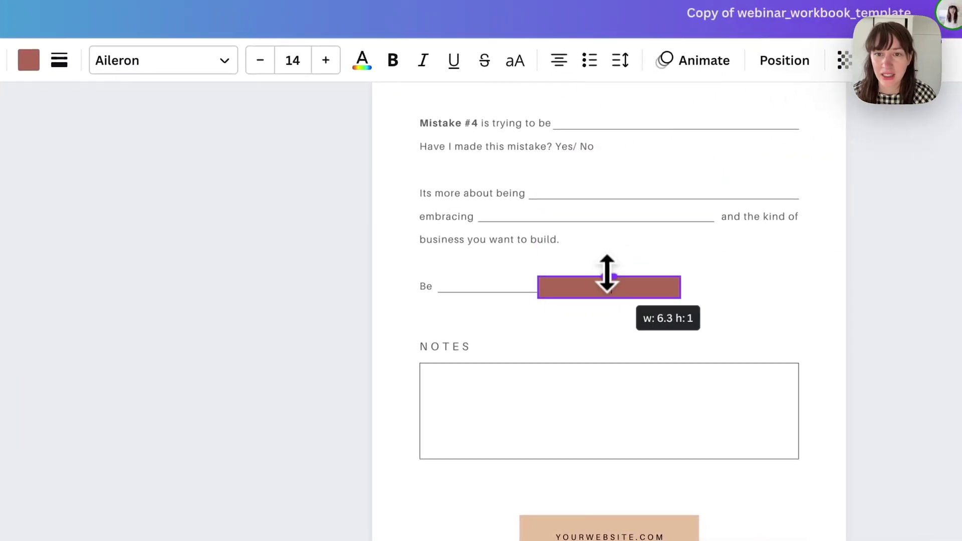
click(502, 300)
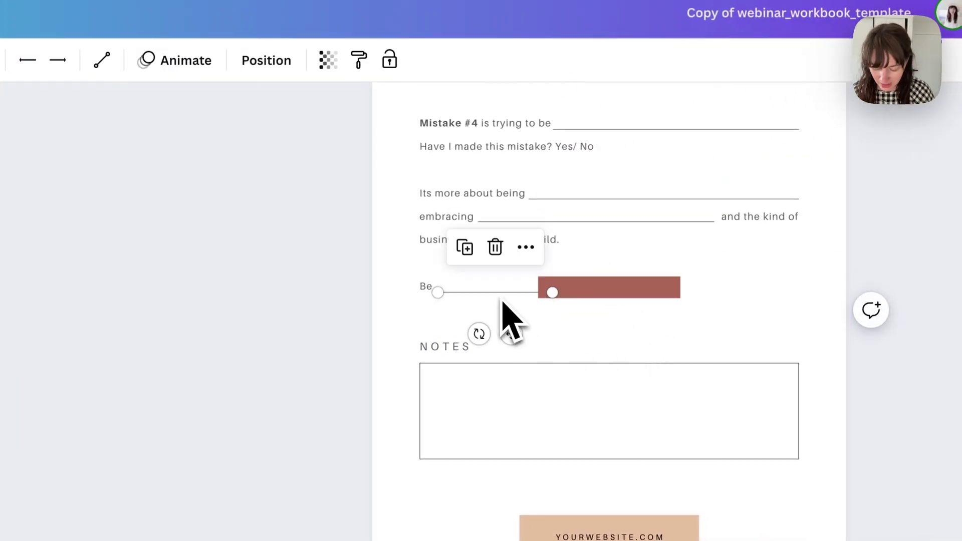
key(Delete)
click(576, 294)
drag(575, 294, 478, 283)
drag(581, 279, 549, 282)
- Fill the blank bar with the pale pink brand colour #f4efef
click(29, 60)
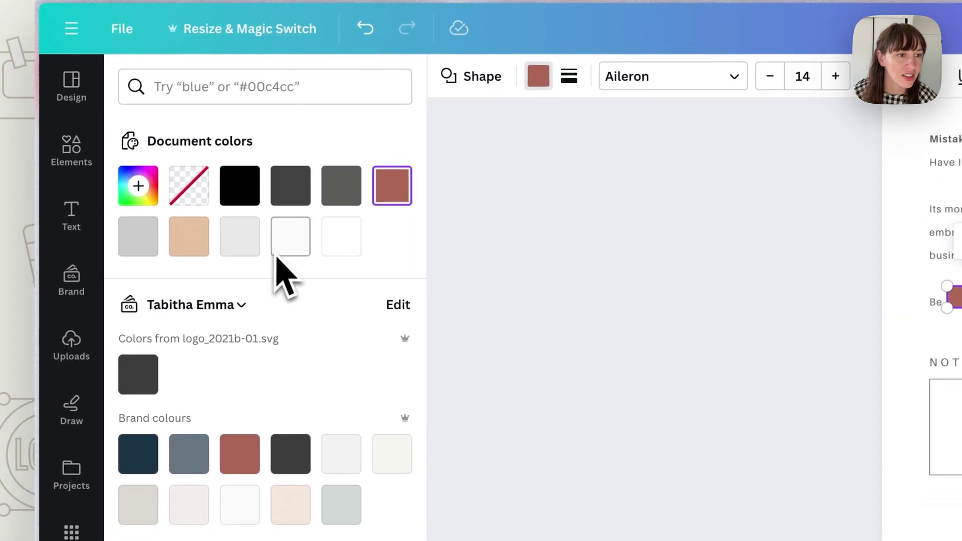
click(290, 238)
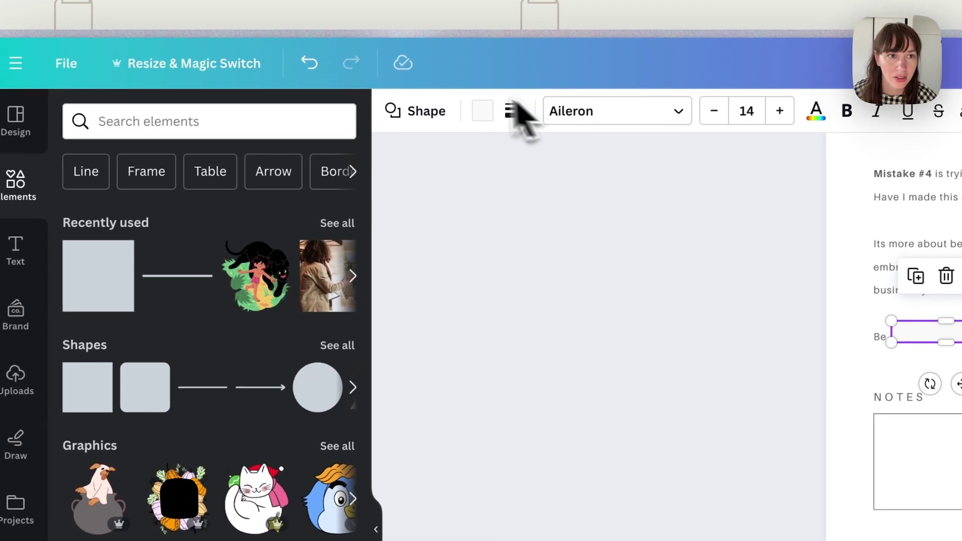
click(480, 111)
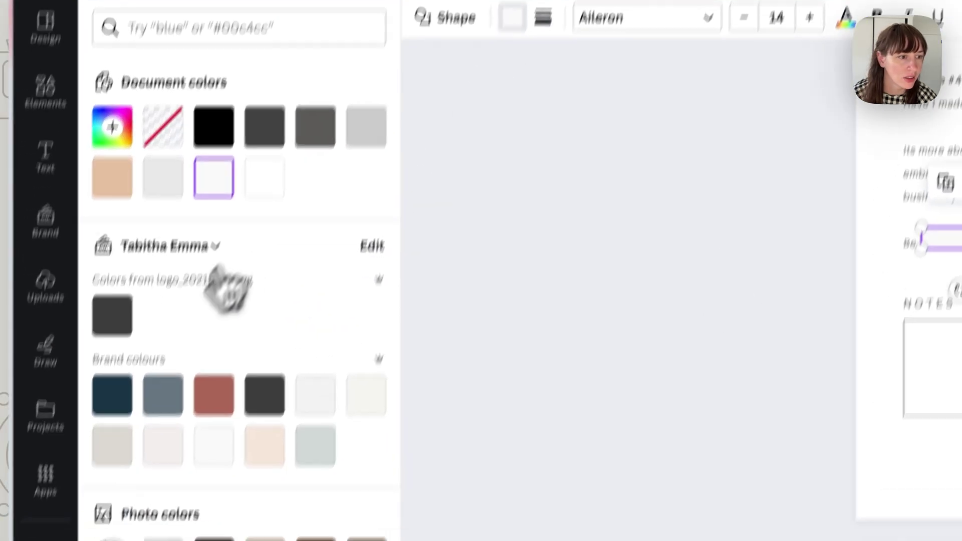
click(168, 444)
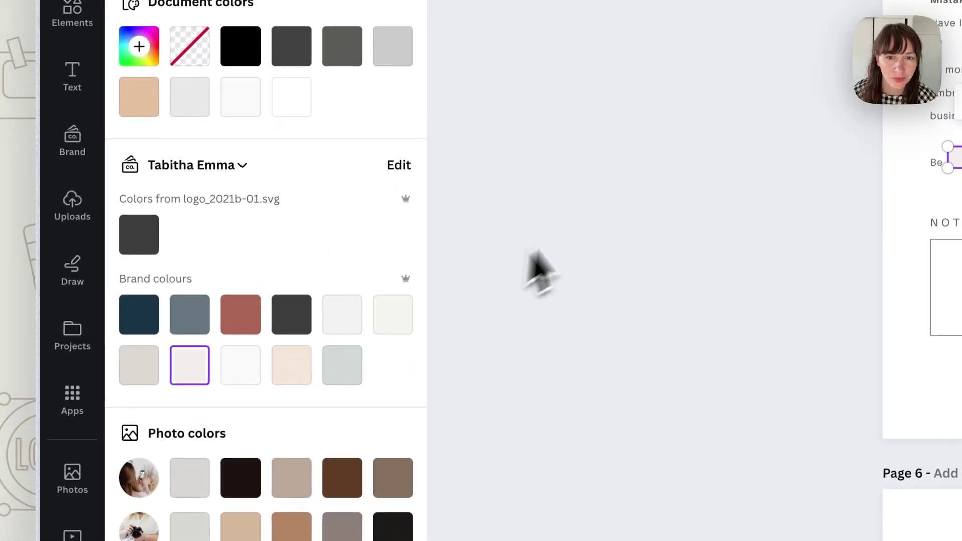
click(700, 170)
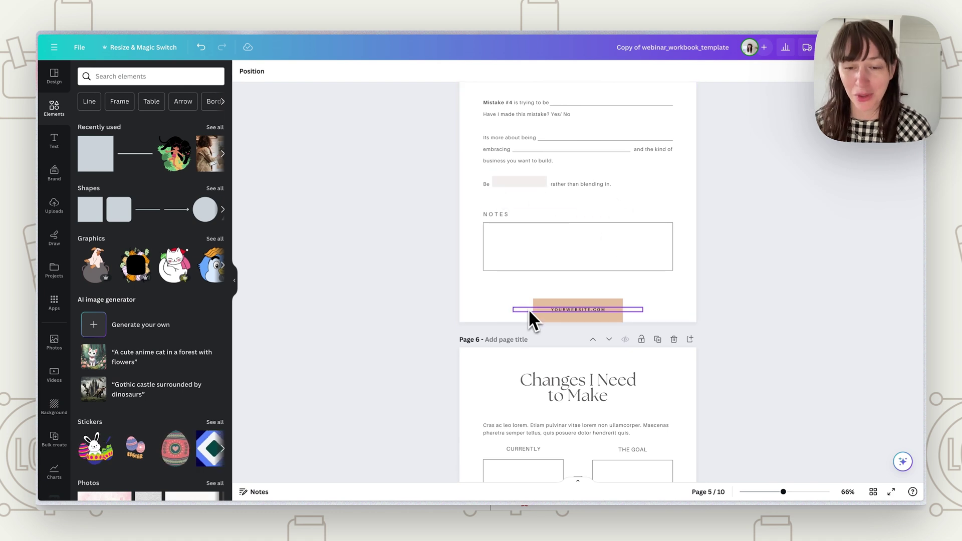
- Download all 10 workbook pages as a PDF Standard file
scroll(665, 254, down, 15)
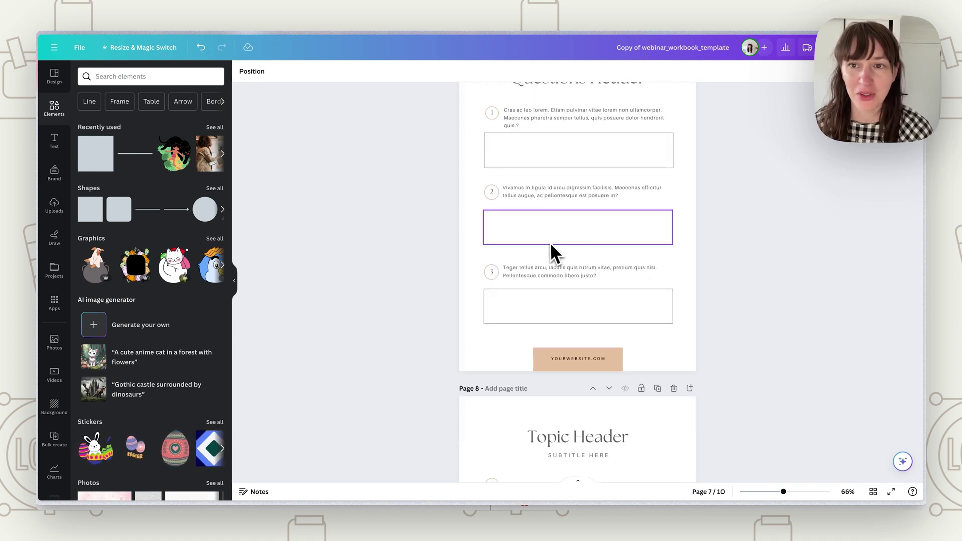
scroll(550, 251, down, 4)
scroll(586, 286, down, 8)
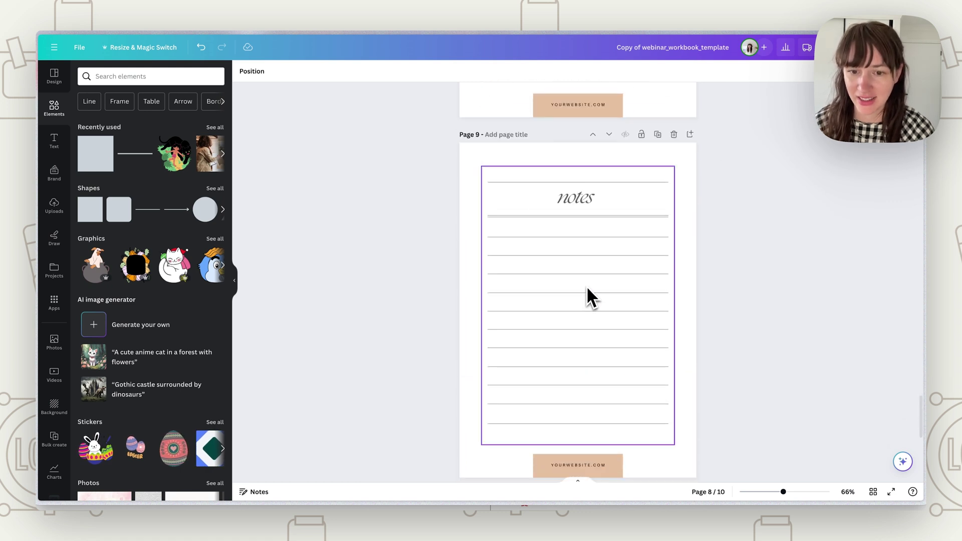
scroll(746, 274, down, 5)
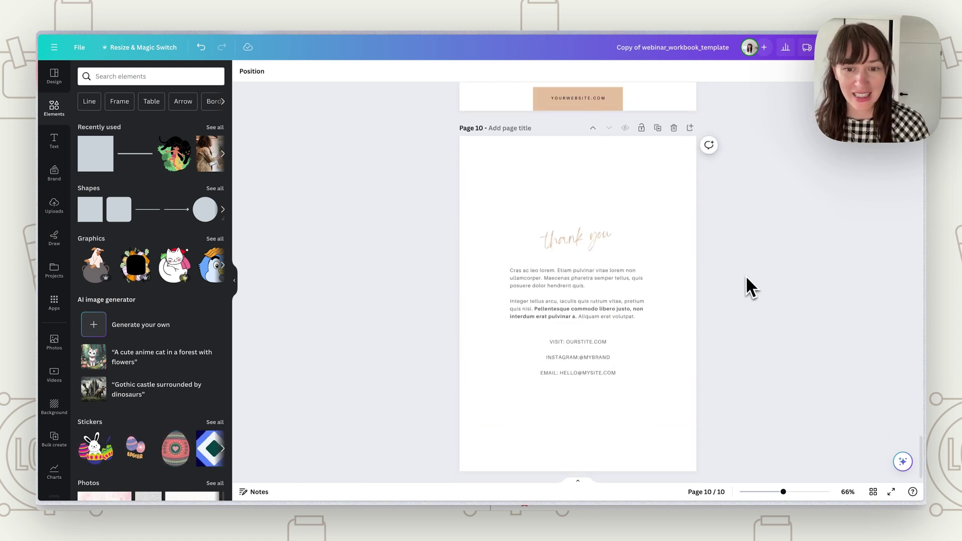
scroll(744, 276, up, 15)
scroll(743, 279, up, 10)
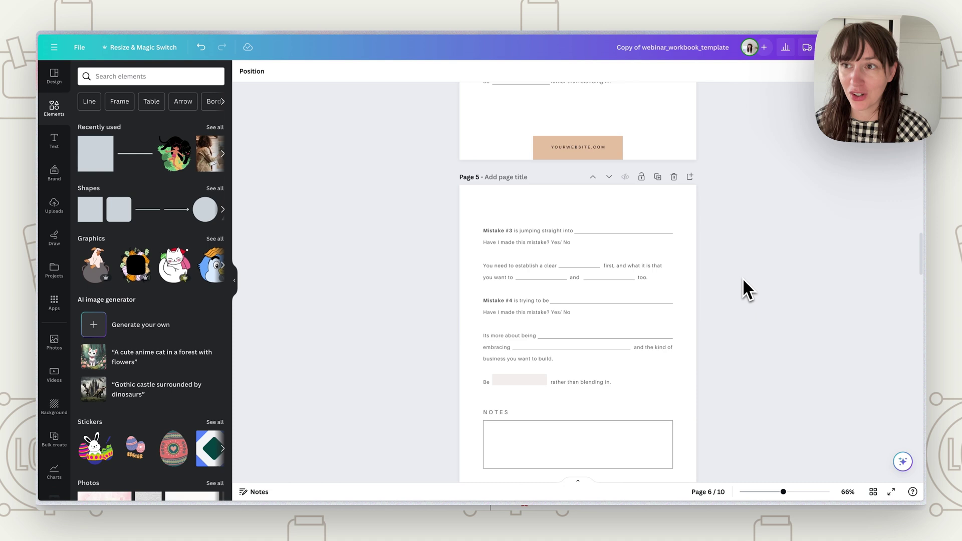
click(897, 47)
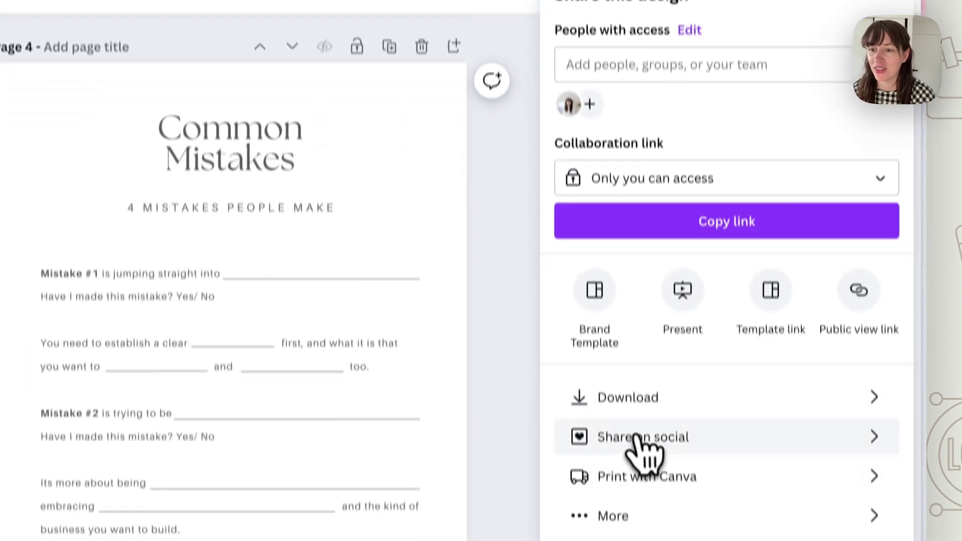
click(641, 503)
click(641, 86)
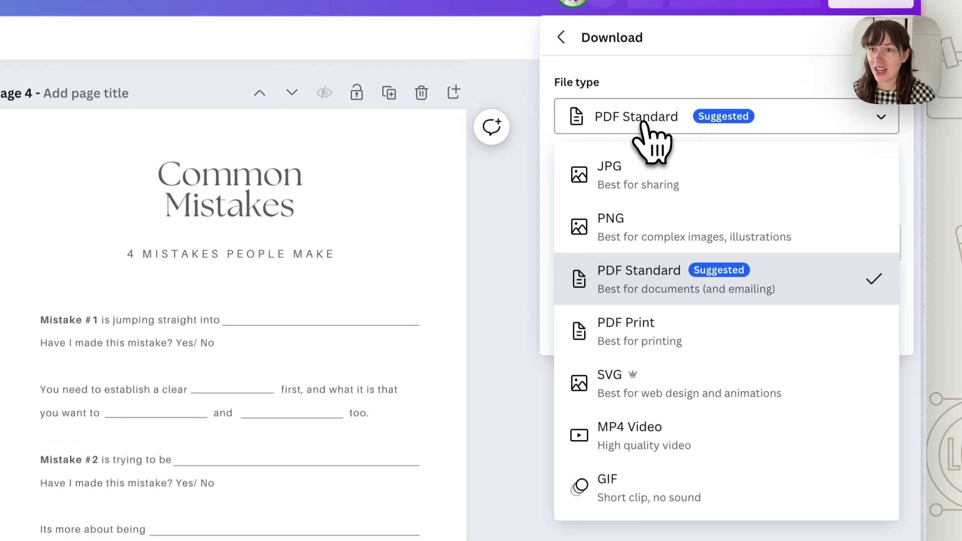
click(651, 291)
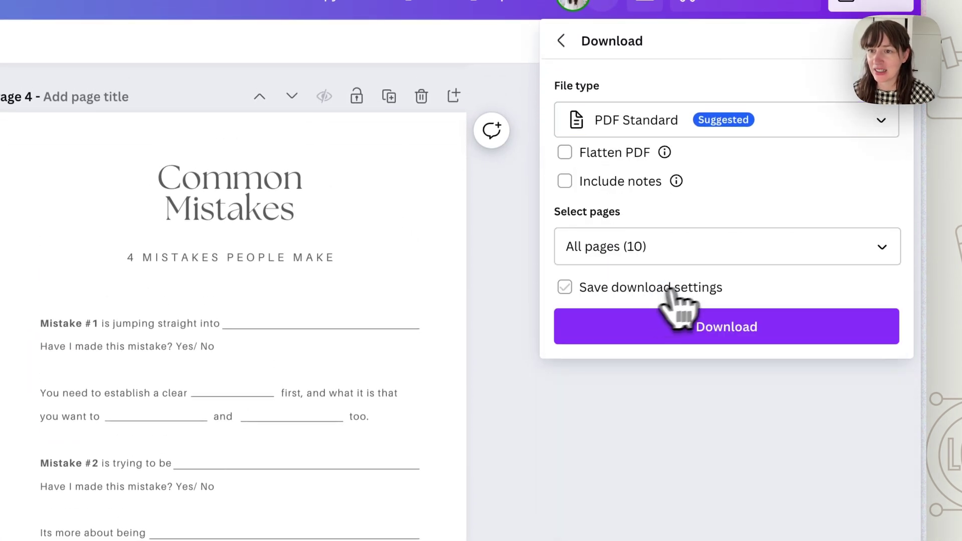
click(681, 326)
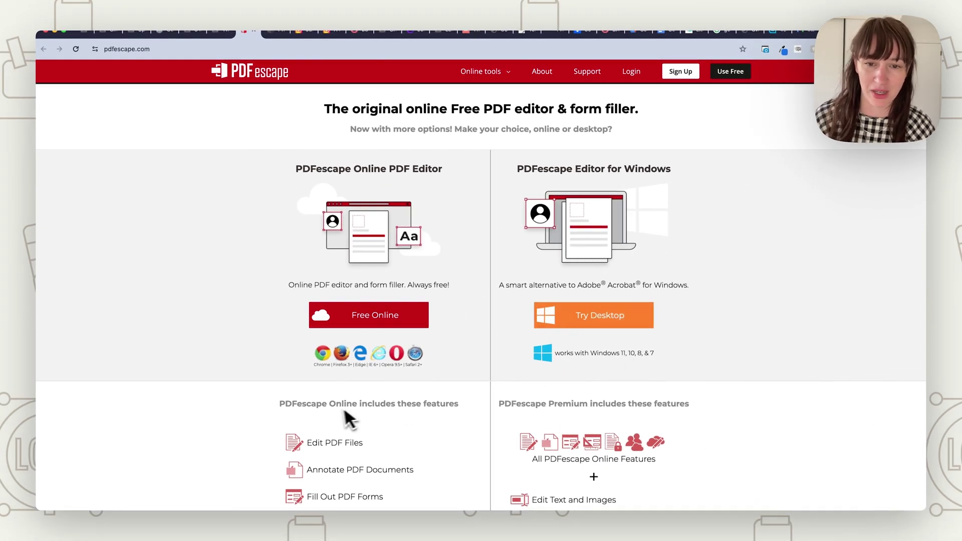
- Launch PDFescape's Free Online PDF editor from the homepage
click(353, 317)
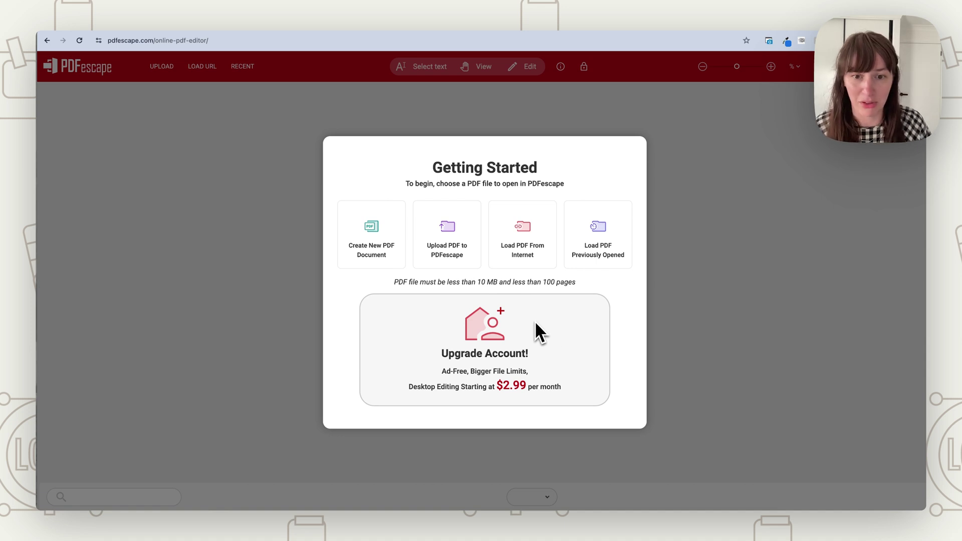
- Upload the downloaded workbook PDF from the Downloads folder to PDFescape
click(459, 257)
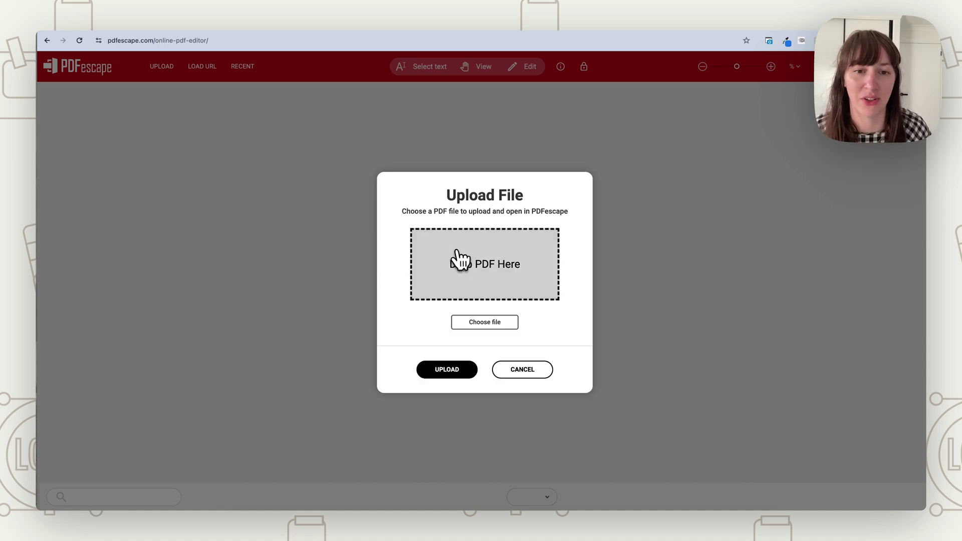
key(Escape)
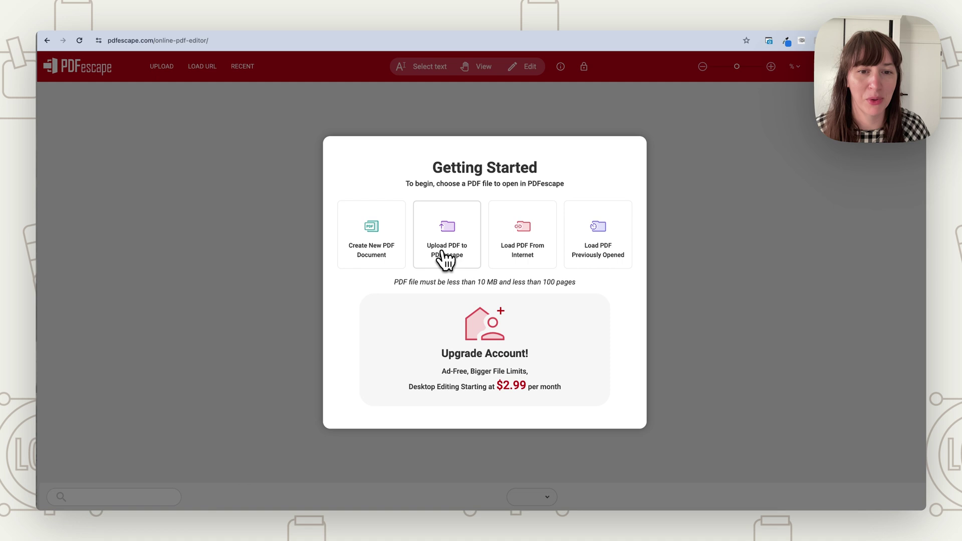
click(460, 258)
click(954, 245)
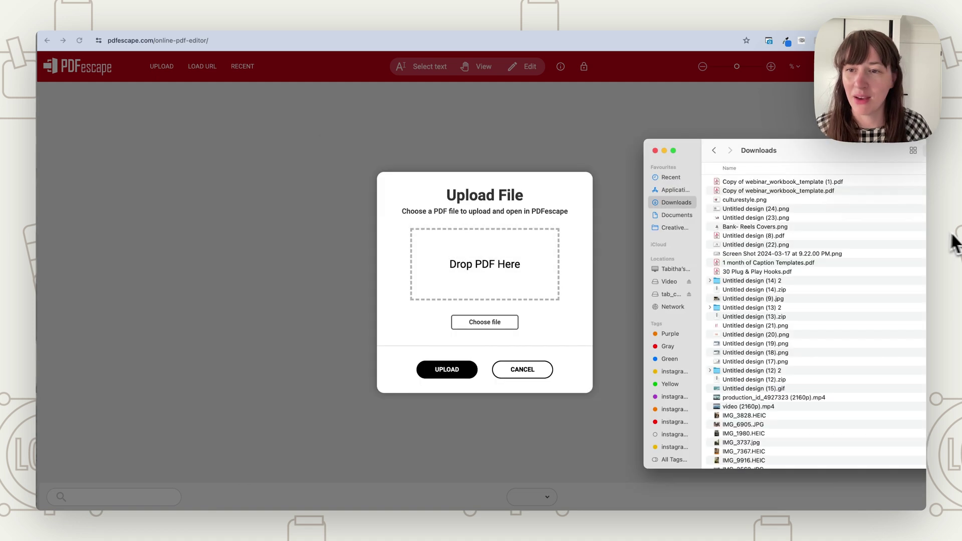
drag(731, 193, 534, 332)
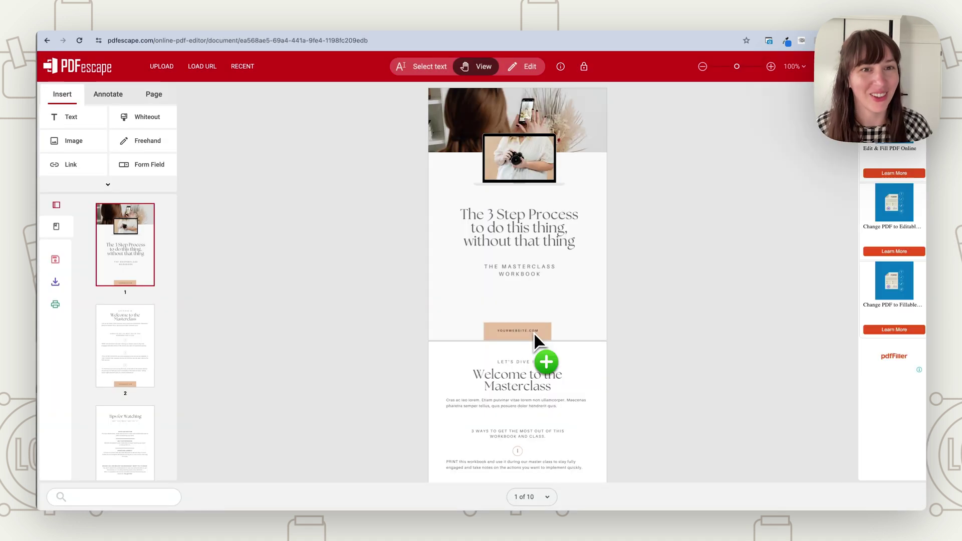
- Bring page 5's mistakes worksheet into view and zoom to 187%
scroll(531, 327, down, 20)
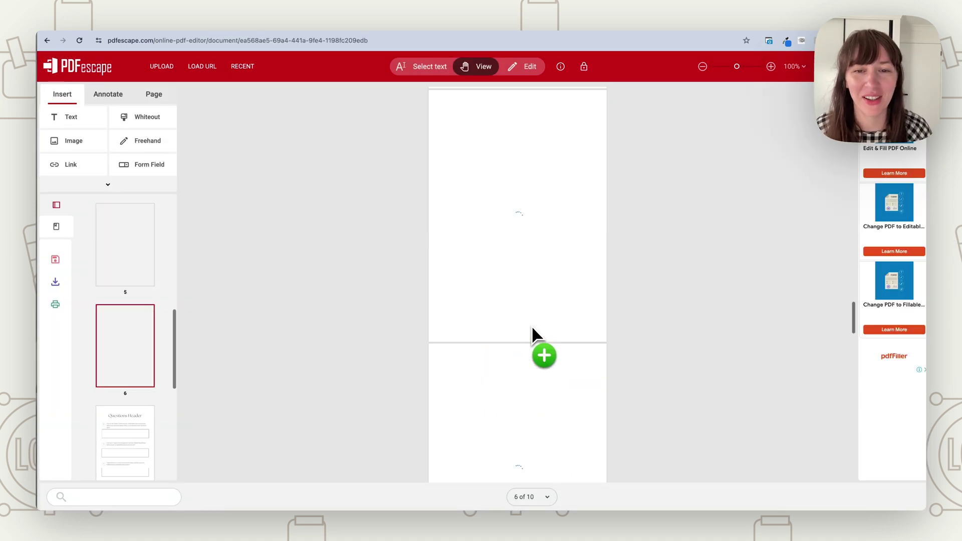
scroll(523, 301, up, 3)
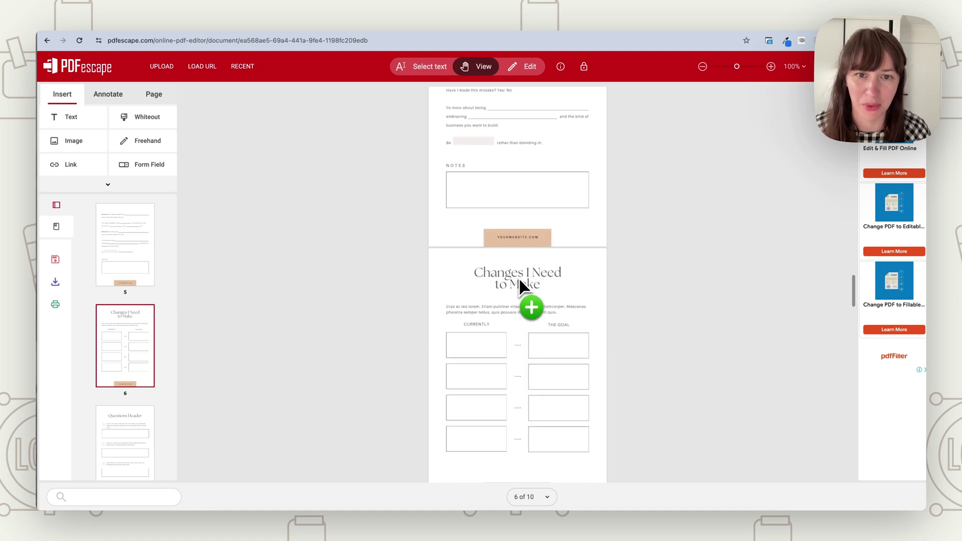
scroll(518, 278, up, 5)
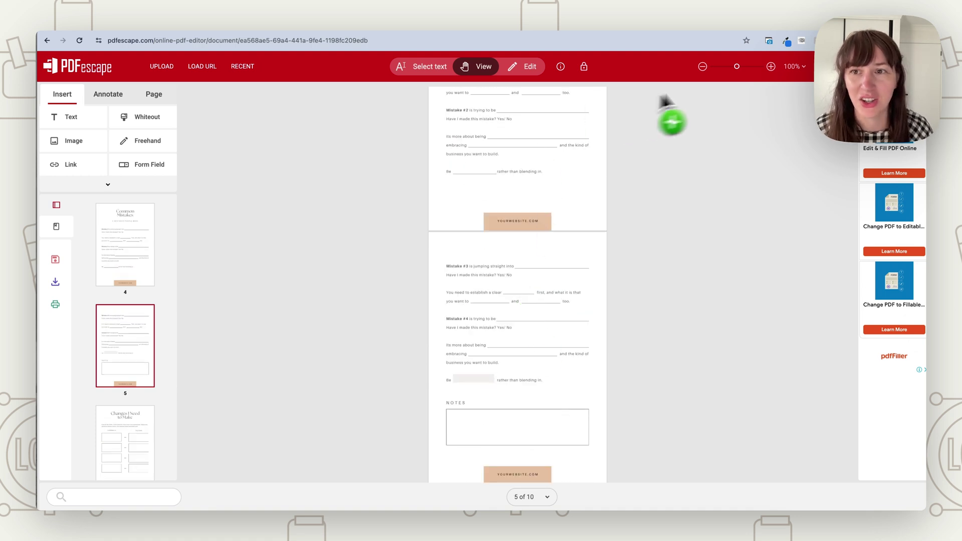
drag(733, 67, 759, 68)
drag(593, 95, 590, 86)
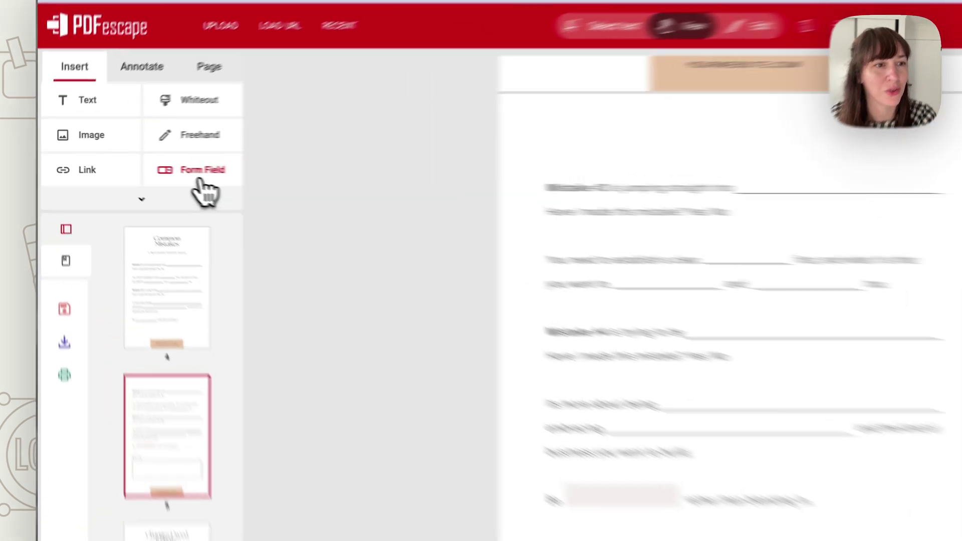
- Activate the Form Field tool with Text as the field type
click(199, 182)
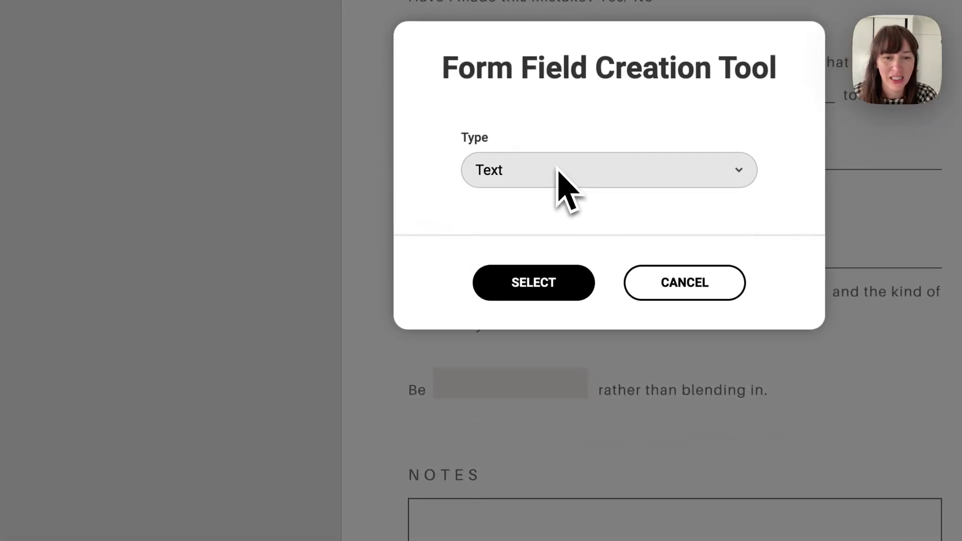
click(562, 176)
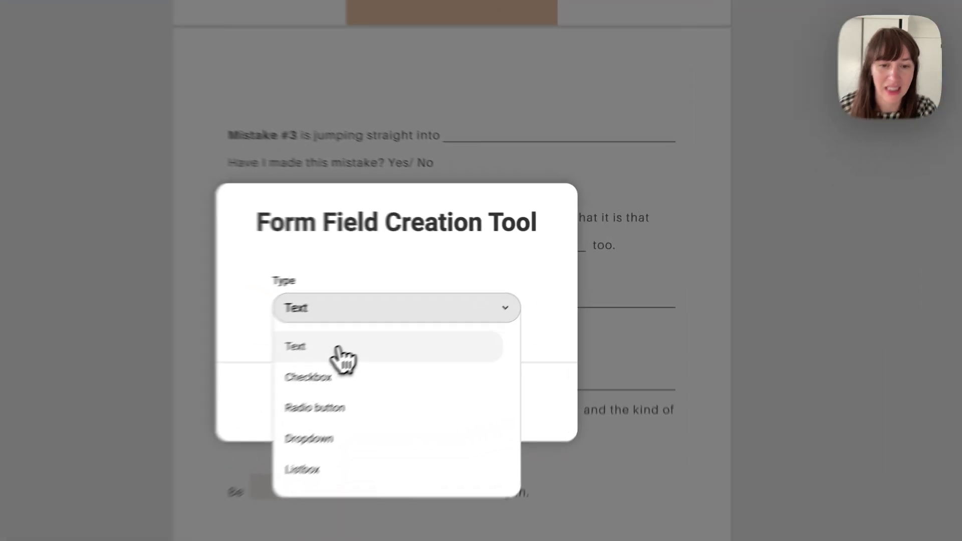
click(447, 304)
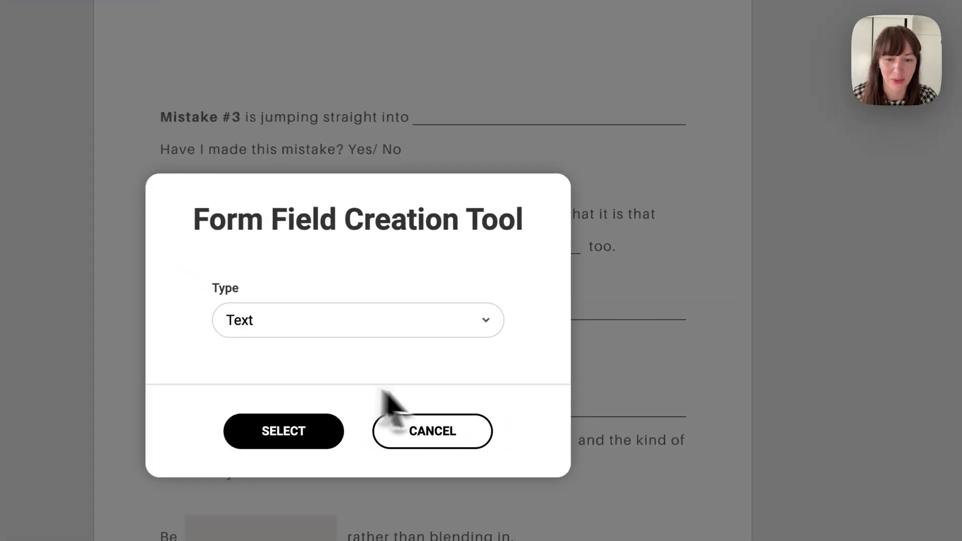
click(277, 436)
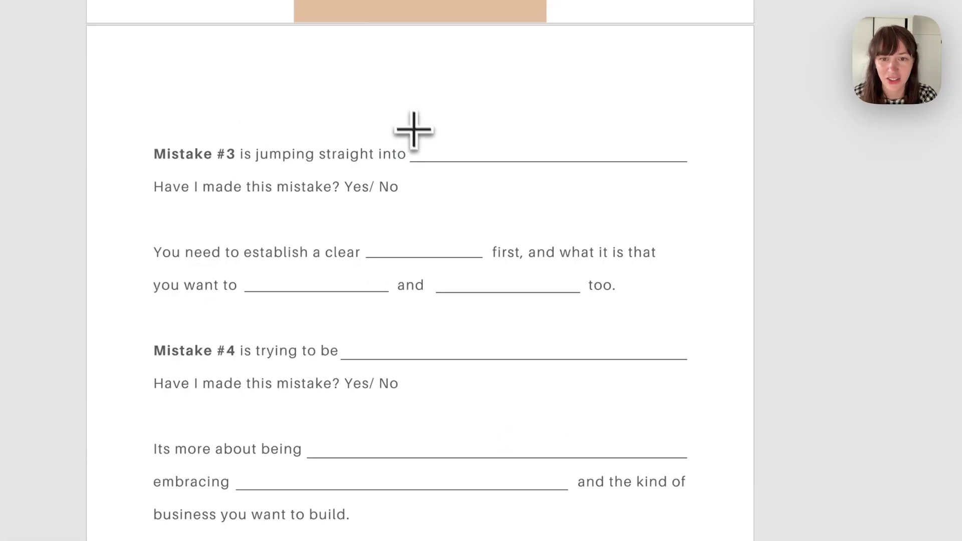
- Draw text fields over the Mistake #3 blank and the blank after 'clear'
drag(413, 130, 693, 161)
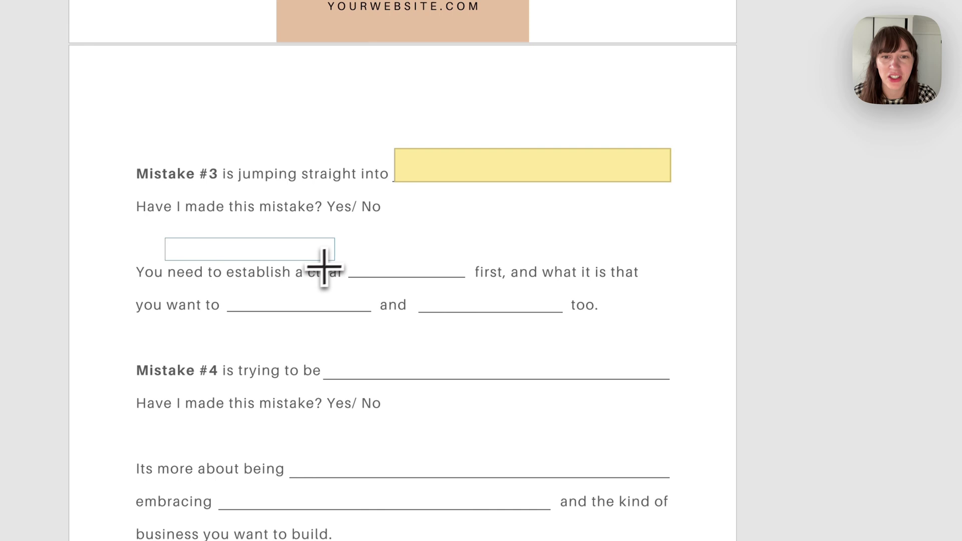
drag(347, 246, 470, 279)
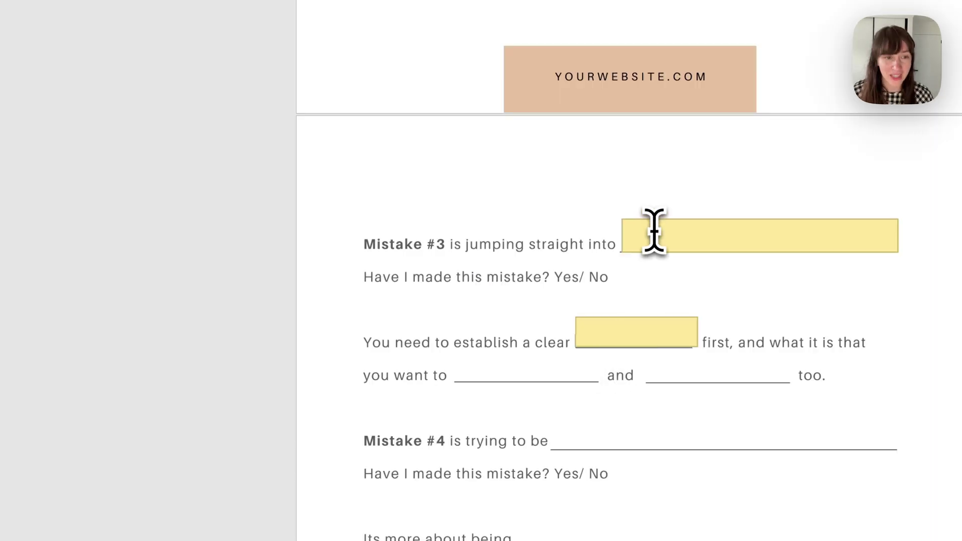
click(654, 232)
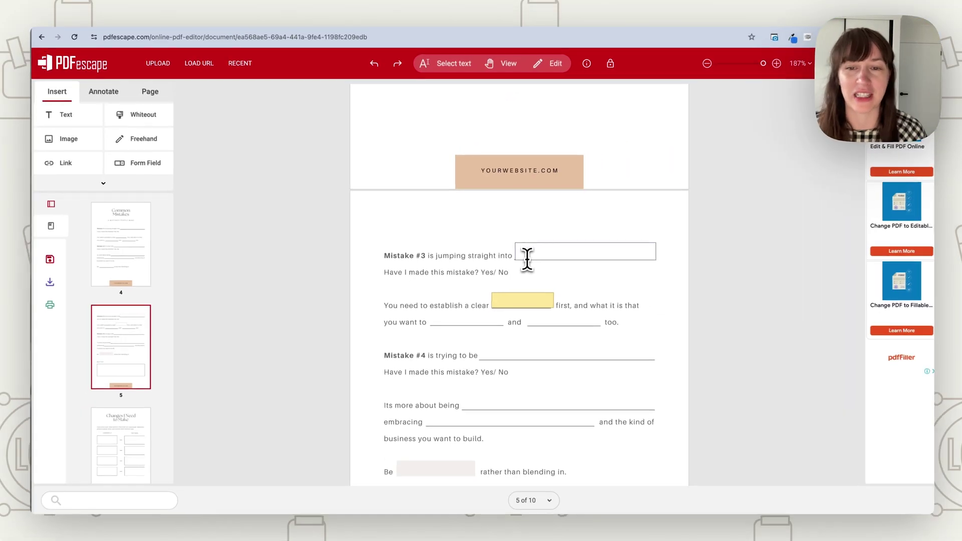
scroll(544, 272, down, 3)
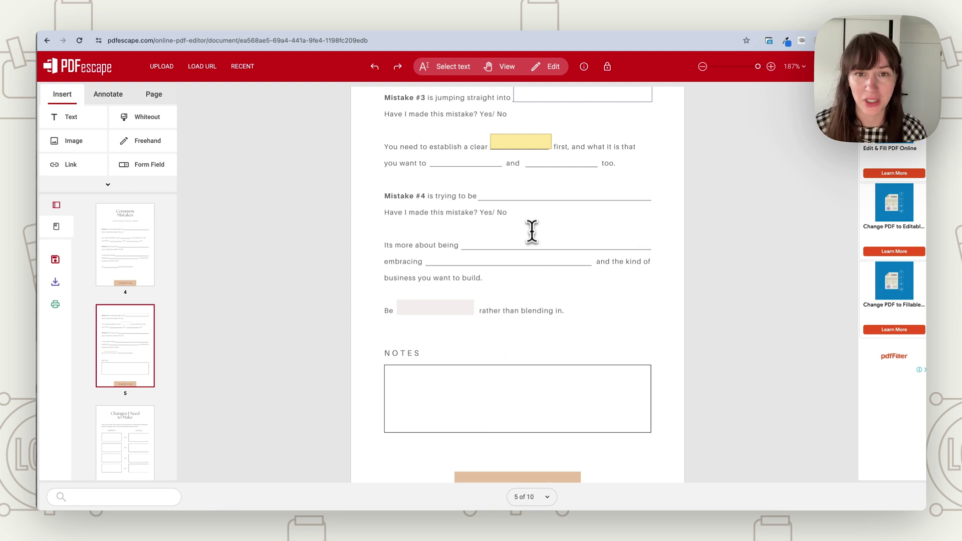
- Draw a Text form field covering the whole NOTES box
click(150, 165)
click(445, 335)
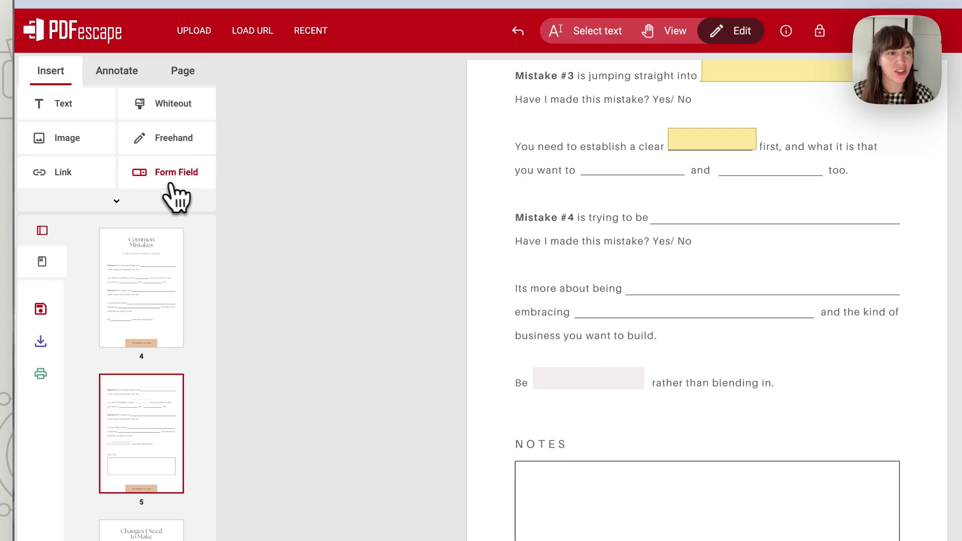
click(171, 186)
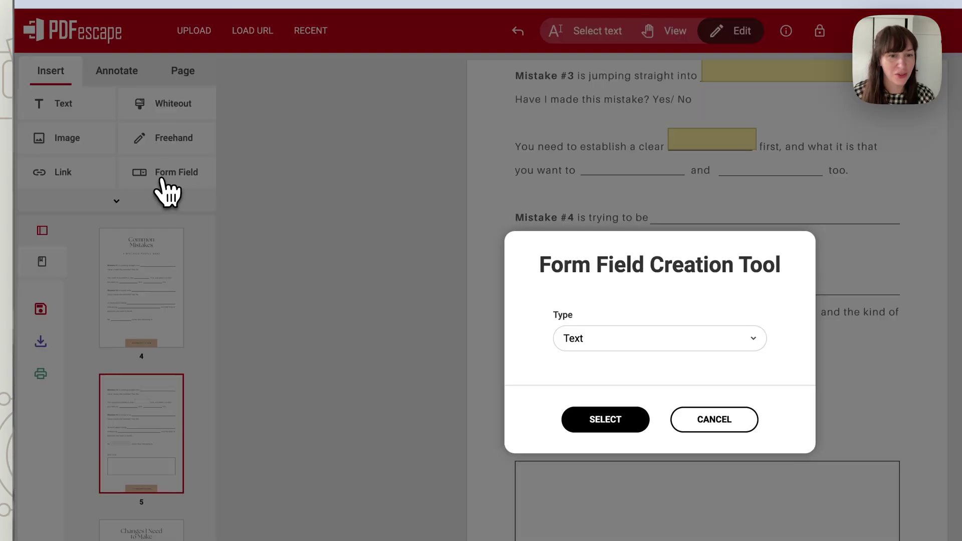
click(605, 419)
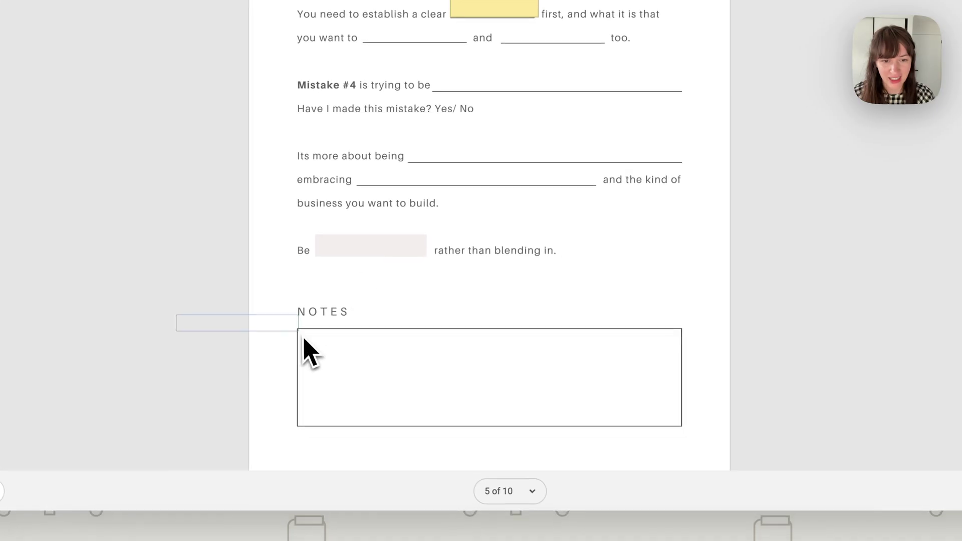
drag(301, 332, 679, 426)
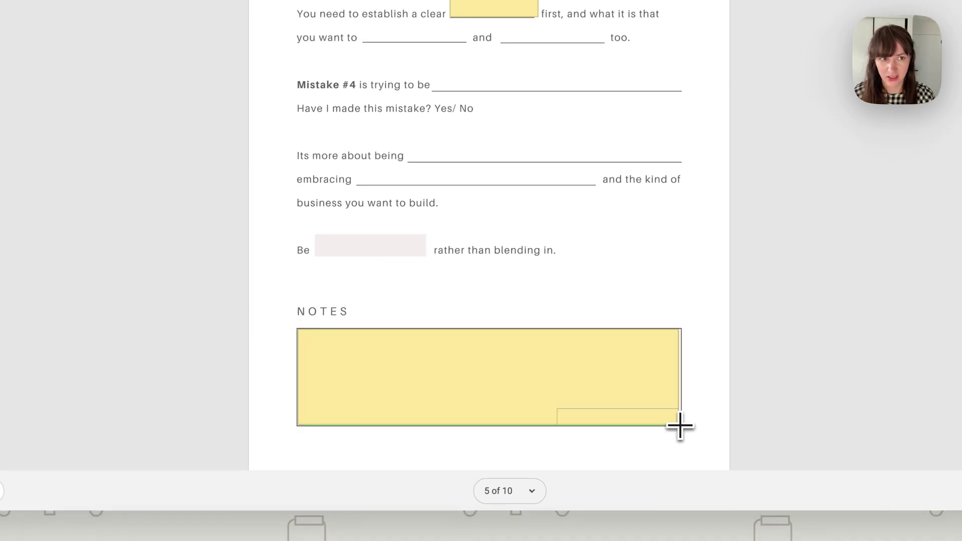
scroll(755, 216, down, 1)
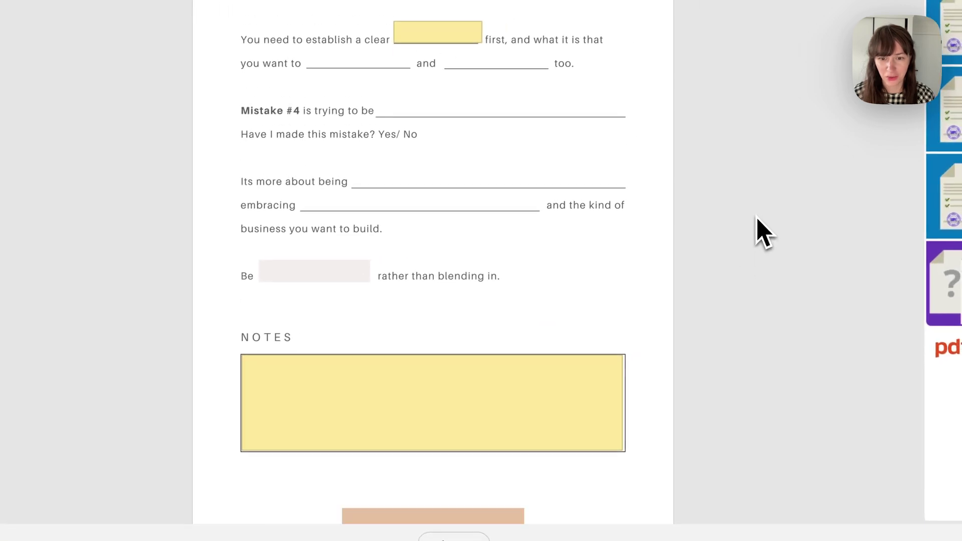
click(455, 408)
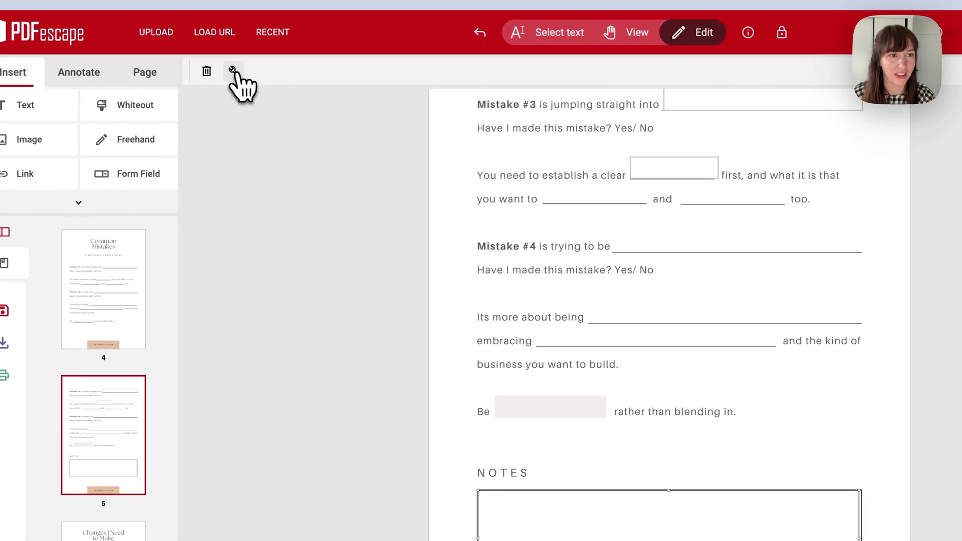
- Make the NOTES field Multi-line with Left alignment and apply the properties
click(233, 71)
click(536, 230)
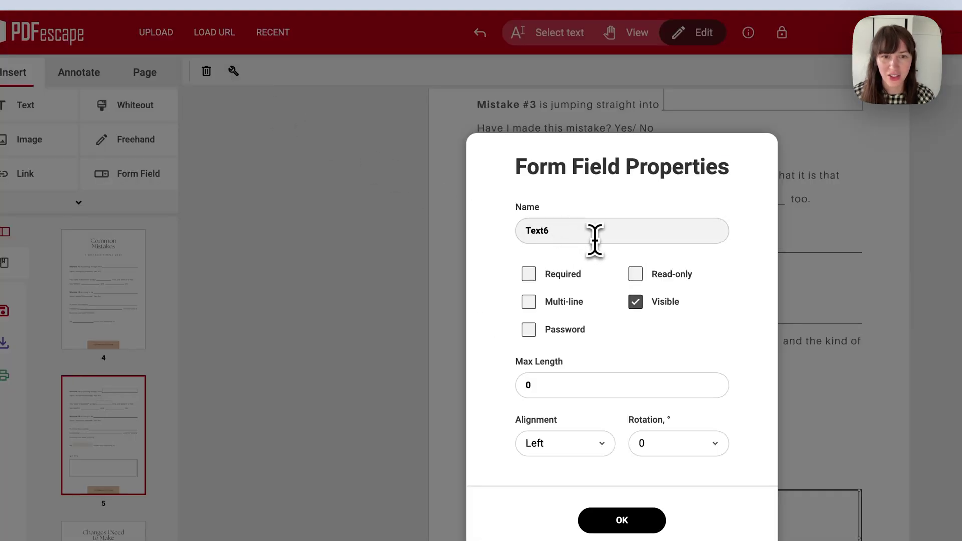
drag(595, 234, 543, 232)
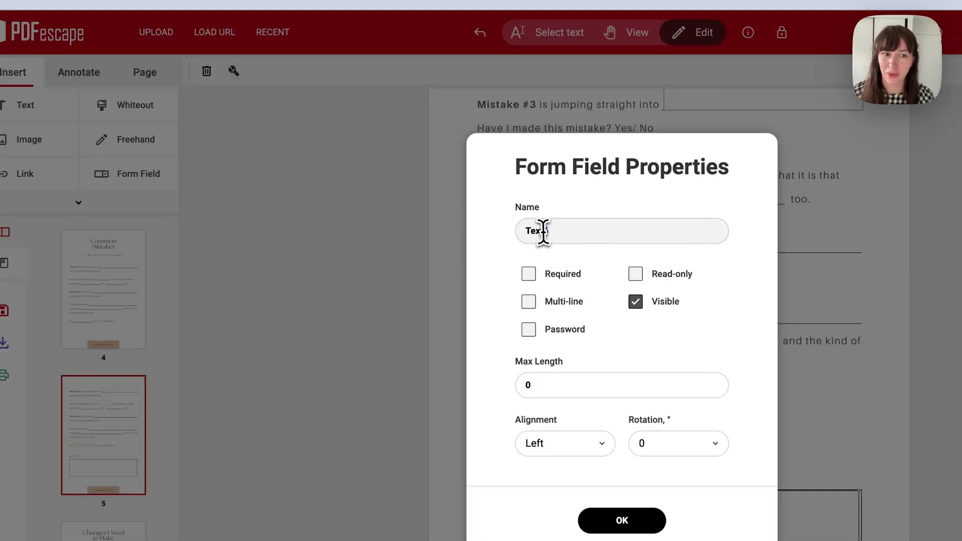
click(528, 302)
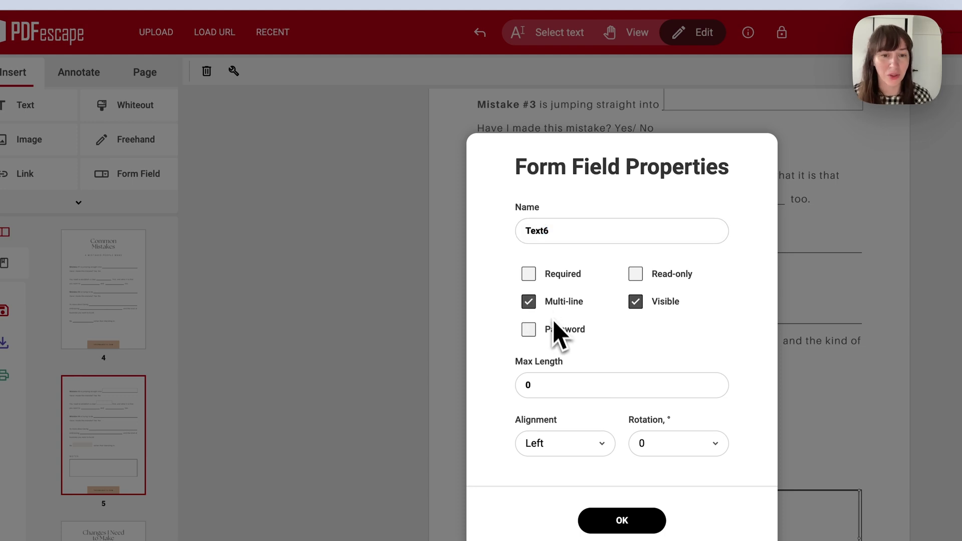
click(554, 384)
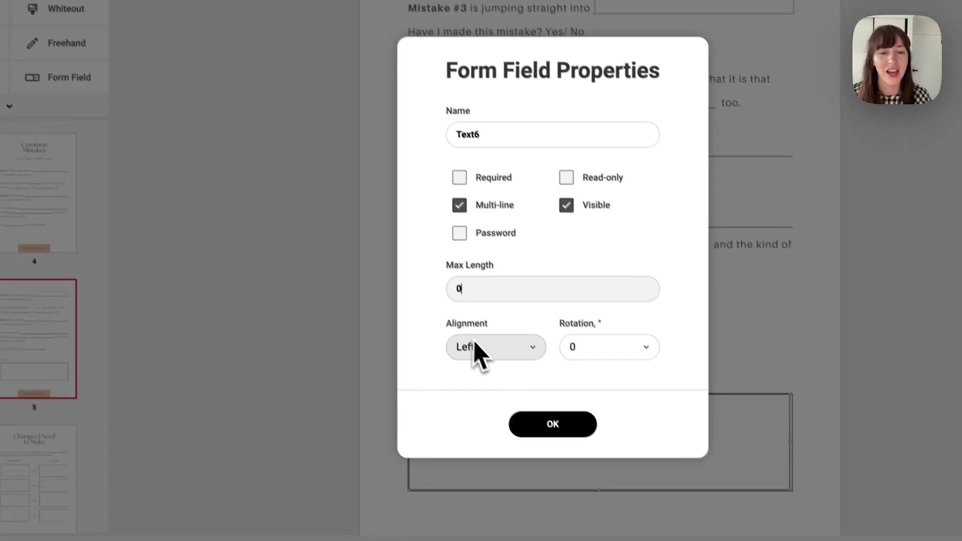
click(554, 443)
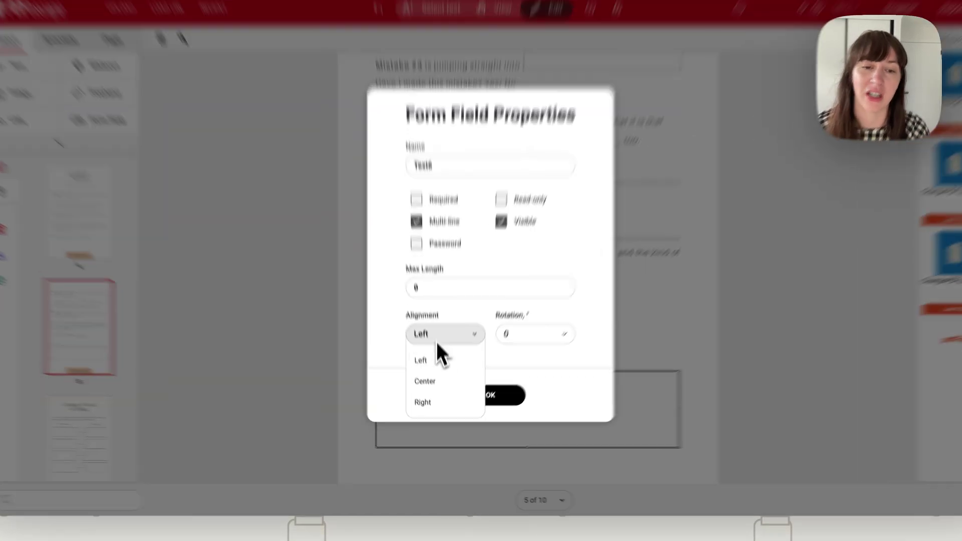
click(447, 354)
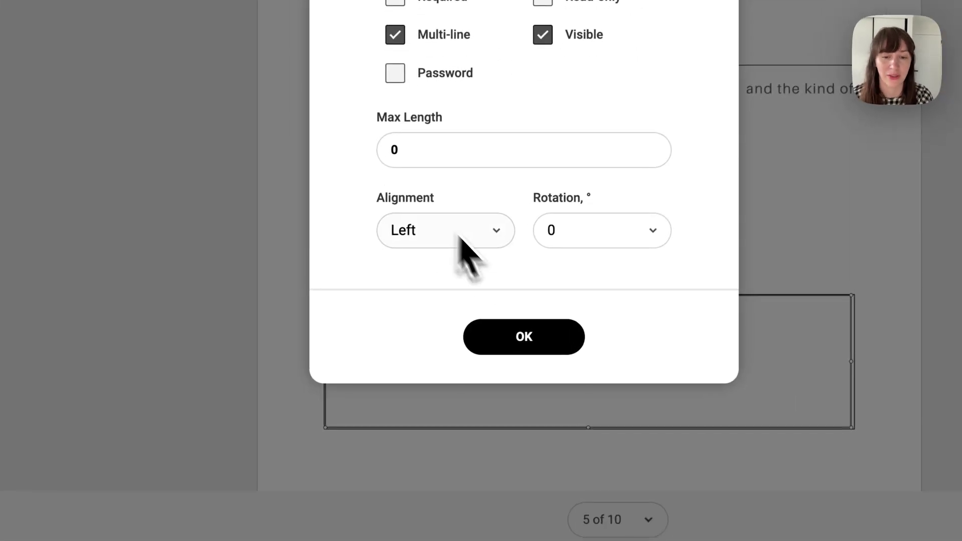
click(532, 336)
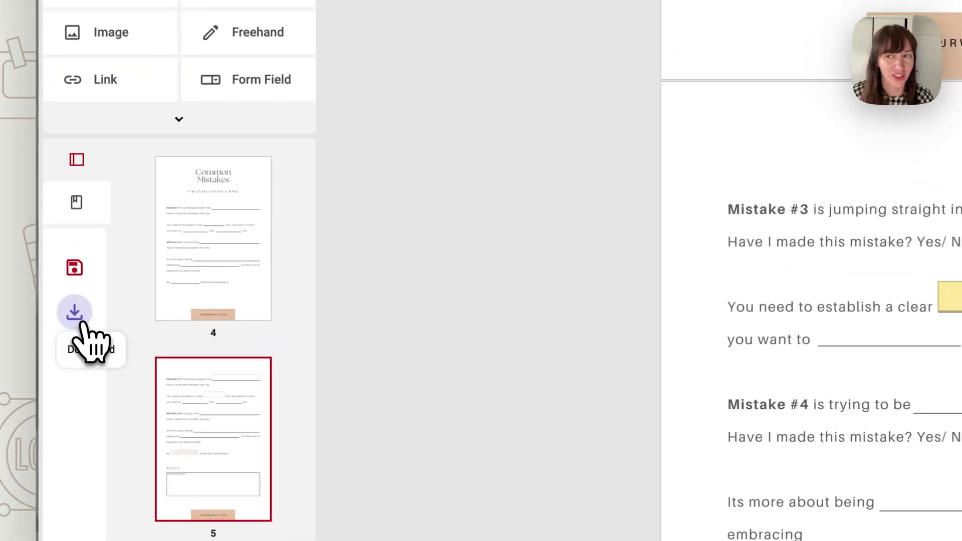
- Download the edited workbook PDF with its new form fields
click(82, 323)
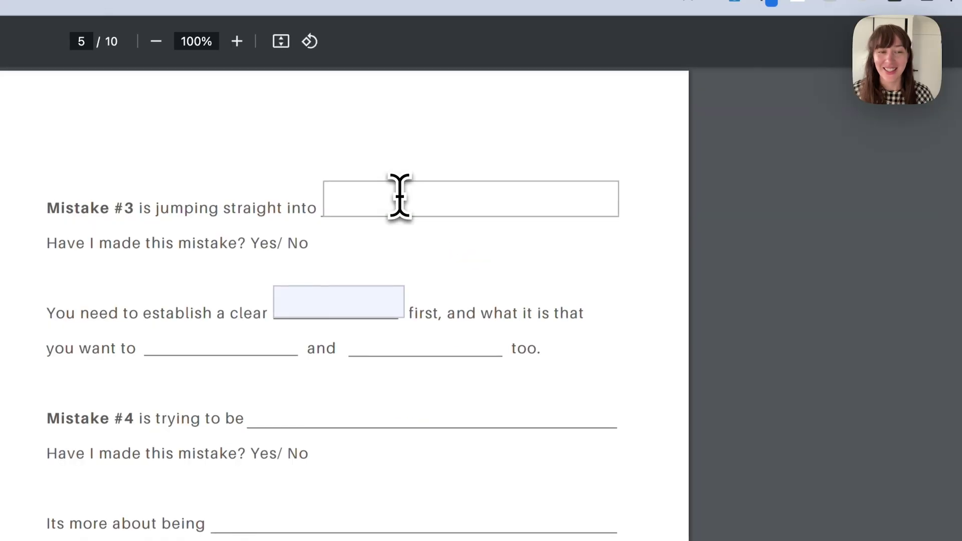
- Fill Mistake #3 with 'Hello' and enter three NOTES lines starting 'Hi there' in Chrome's viewer
click(399, 195)
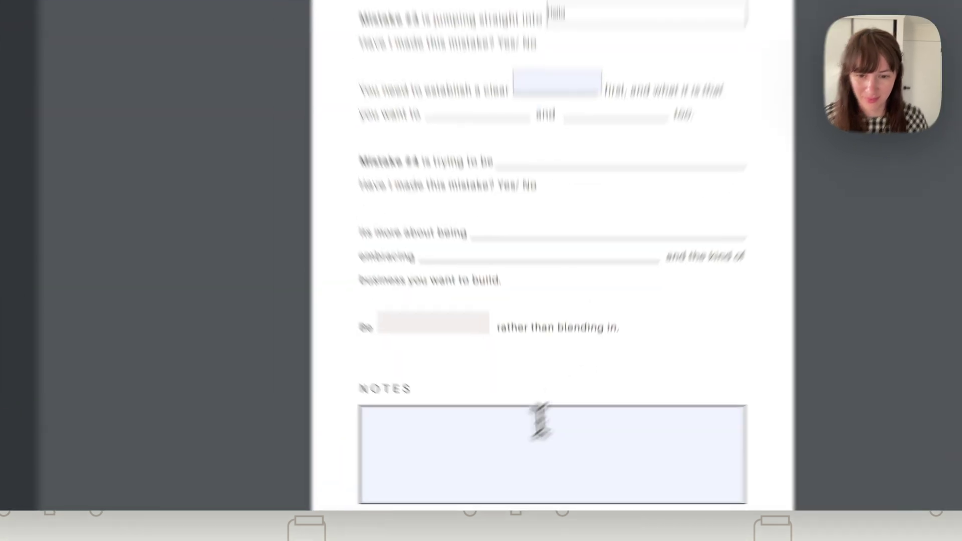
click(495, 450)
text(Hi t)
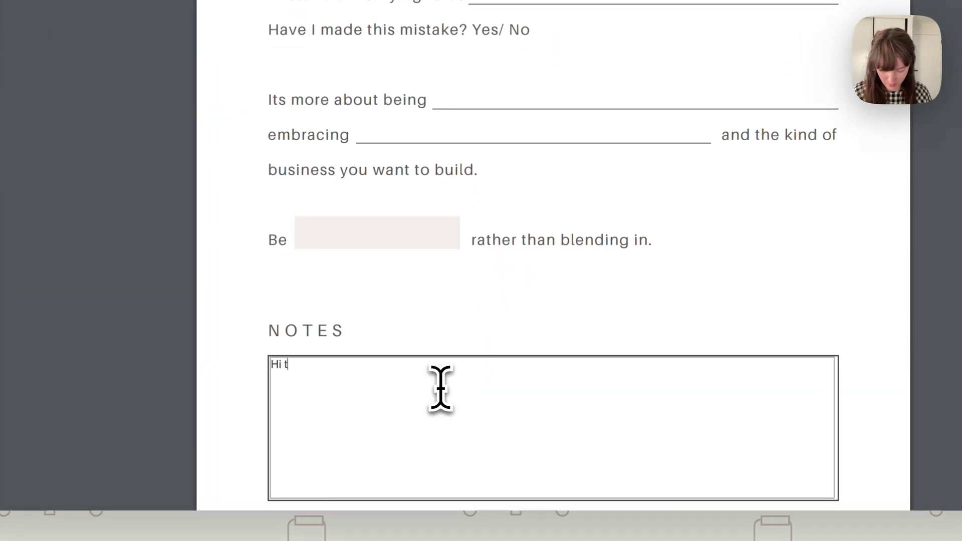
text(here)
key(Return)
text(ihofhpihsdf)
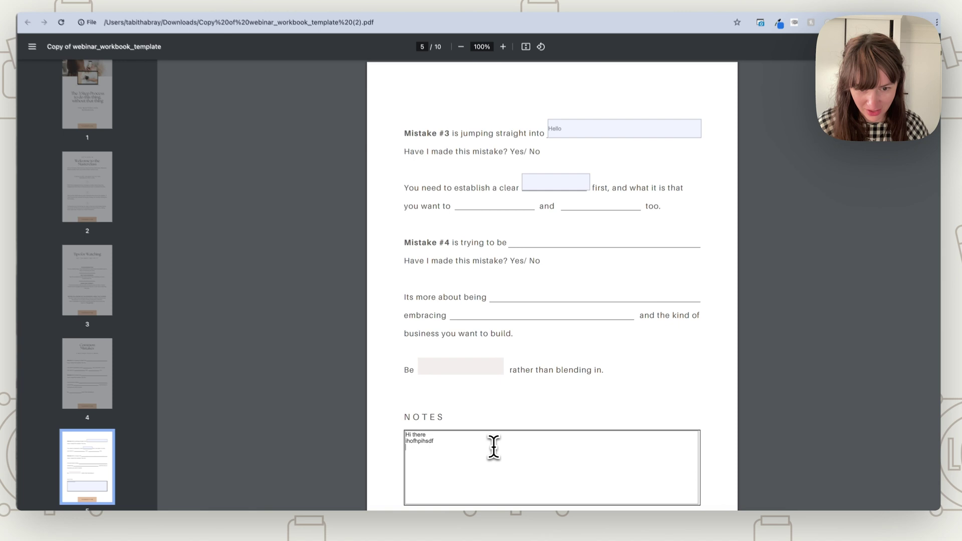
key(Return)
text(wefpifhev[ovhw)
key(Return)
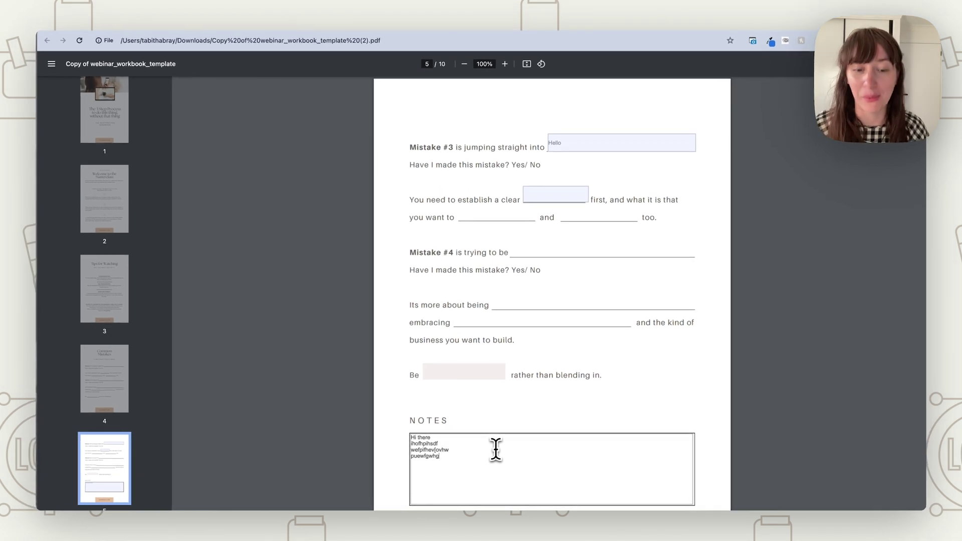